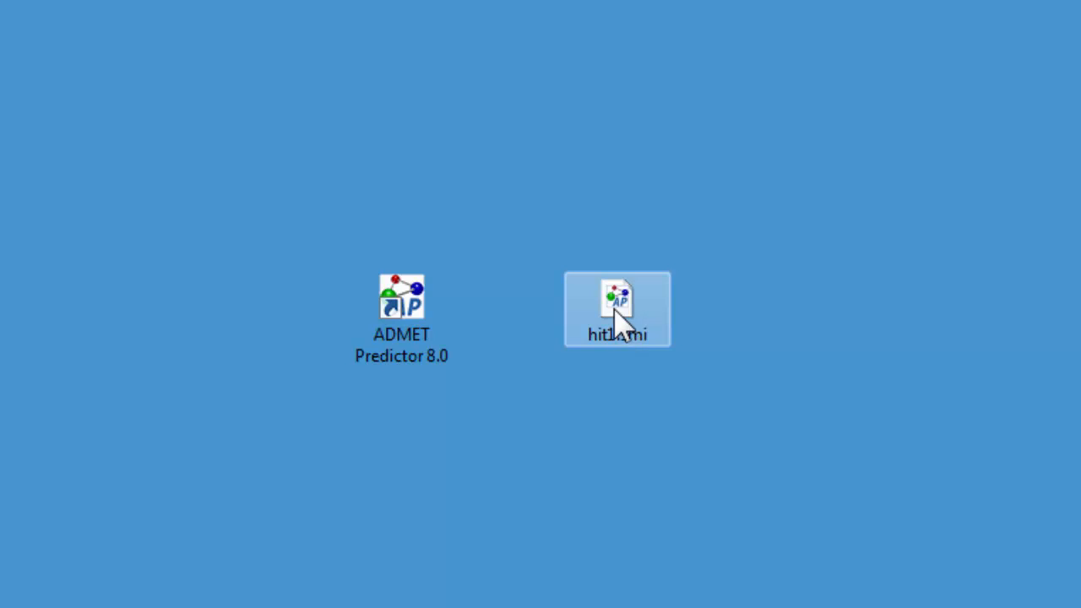
# - Open hit1.smi in ADMET Predictor, using SMILES as the SMILES field and Name as the compound identifier field
pyautogui.moveTo(621, 319); pyautogui.dragTo(416, 314)
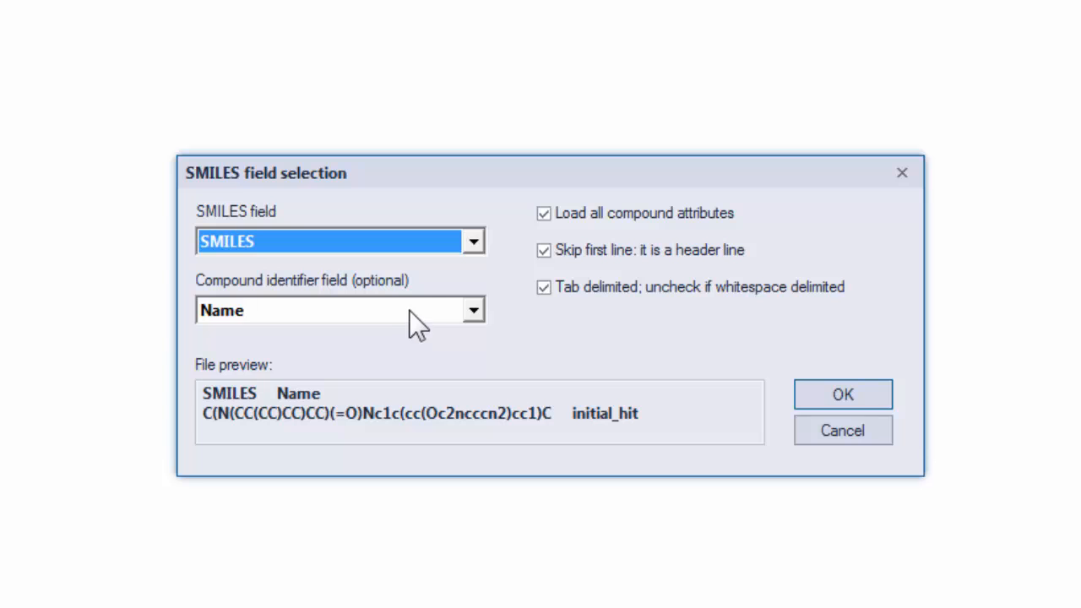
pyautogui.click(472, 241)
pyautogui.click(473, 242)
pyautogui.click(840, 406)
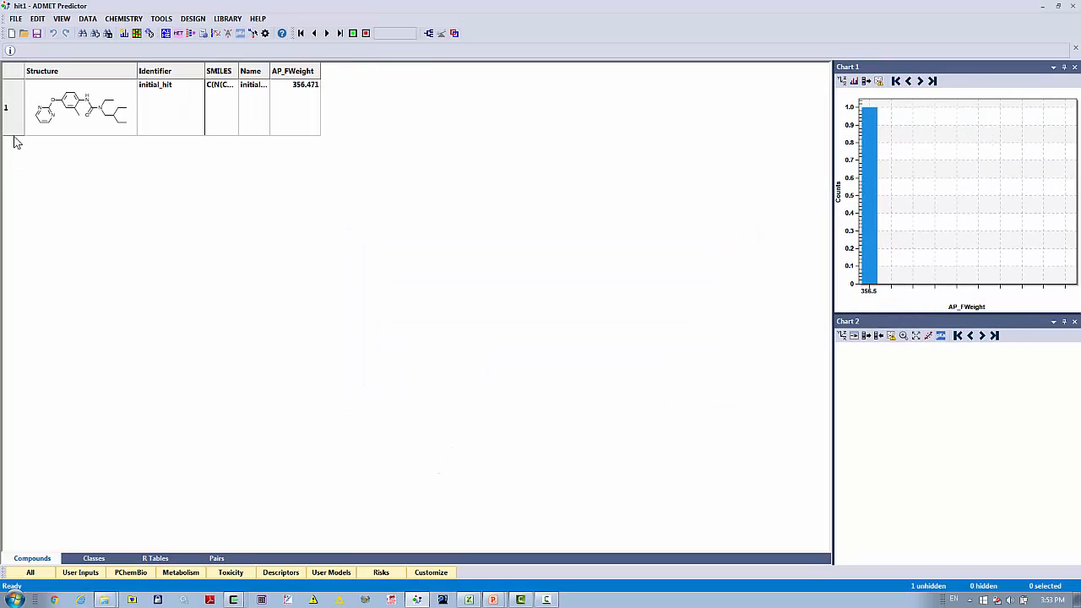
# - Enlarge the structure cell of initial_hit and open the molecule in MedChem Designer
pyautogui.moveTo(11, 134); pyautogui.dragTo(12, 183)
pyautogui.moveTo(138, 71); pyautogui.dragTo(206, 63)
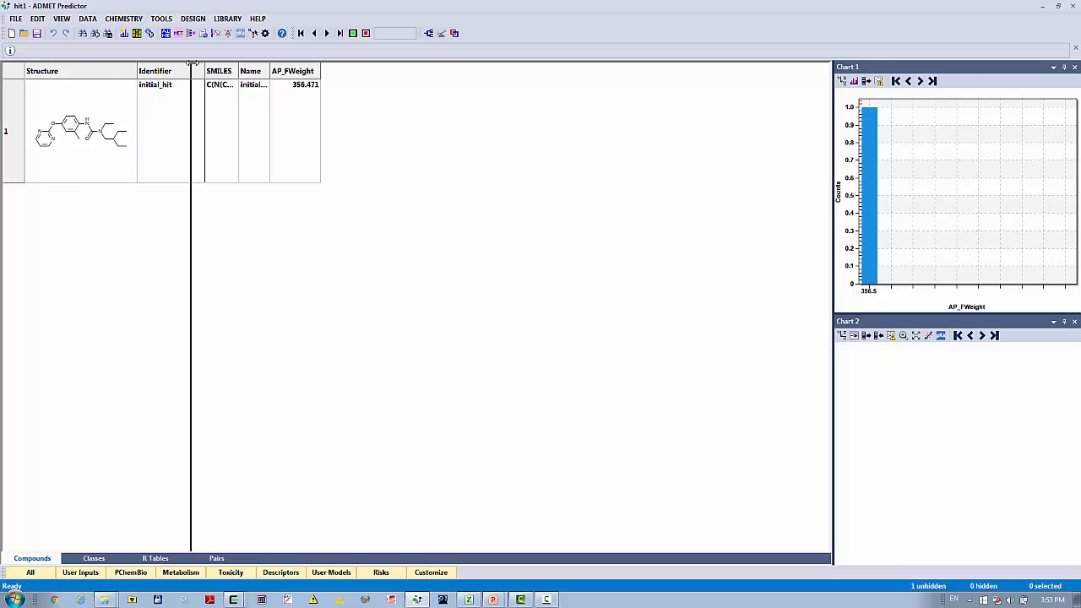
pyautogui.moveTo(304, 92); pyautogui.dragTo(303, 95)
pyautogui.click(233, 263)
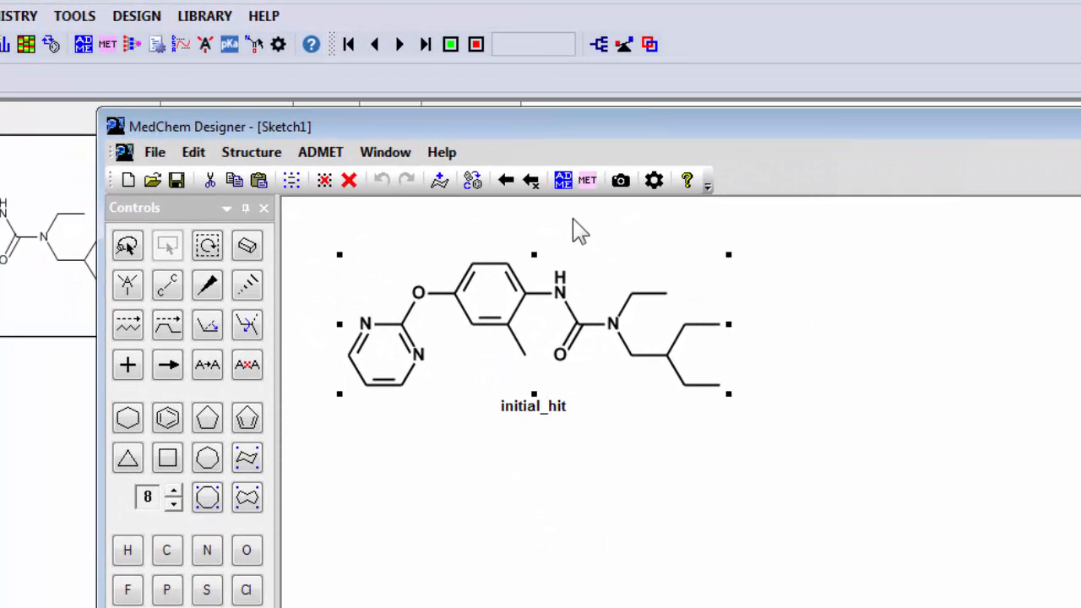
# - Calculate the ADMET properties of initial_hit and widen its results column to show the full ADMET_Code
pyautogui.click(563, 181)
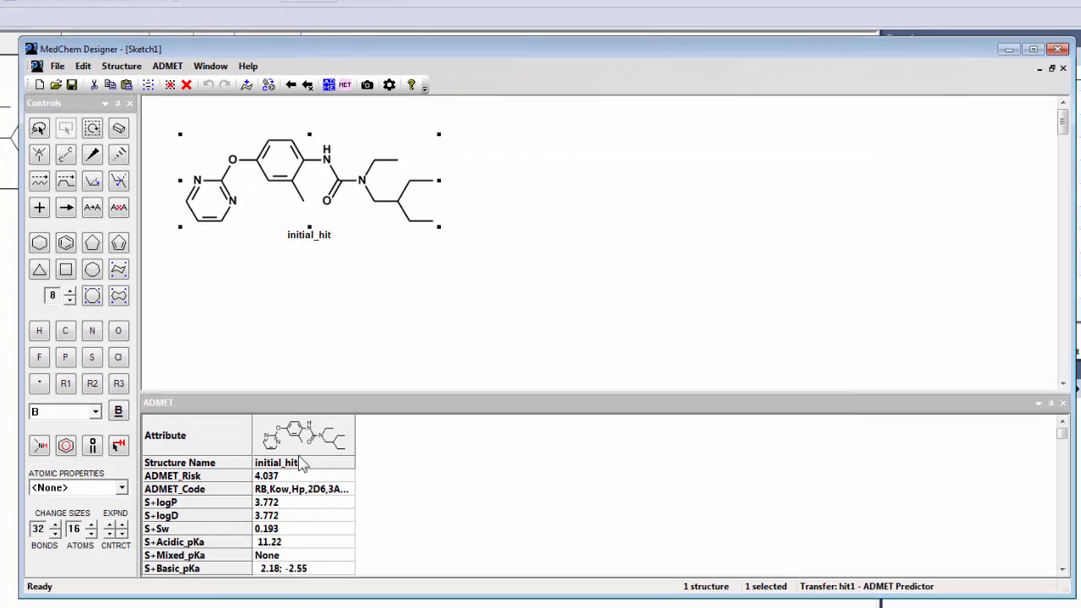
pyautogui.moveTo(355, 433); pyautogui.dragTo(399, 433)
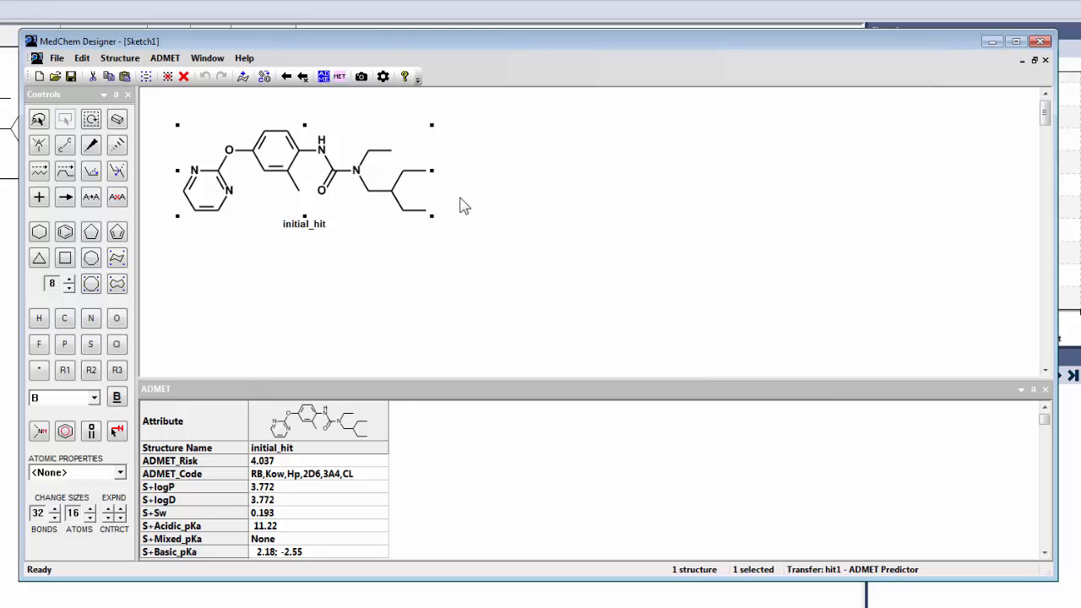
# - Paste four copies of the initial_hit structure into the sketch
pyautogui.hotkey('ctrl', 'v')
pyautogui.hotkey('ctrl', 'v')
pyautogui.hotkey('ctrl', 'v')
pyautogui.hotkey('ctrl', 'v')
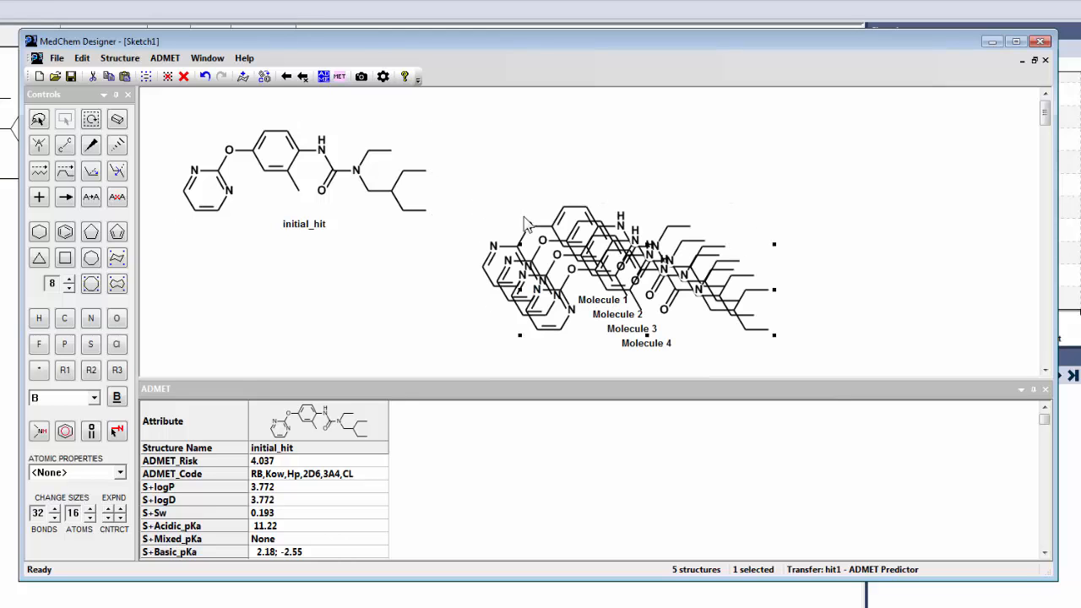
# - Spread the four pasted molecules across the canvas so that none of the structures overlap
pyautogui.moveTo(641, 290); pyautogui.dragTo(889, 160)
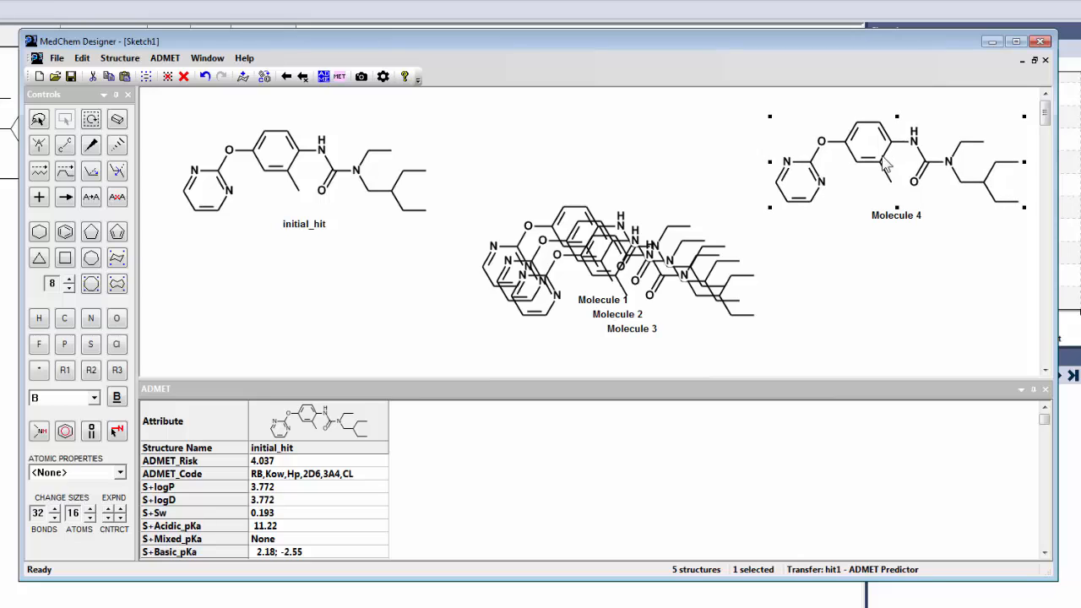
pyautogui.moveTo(732, 286); pyautogui.dragTo(702, 164)
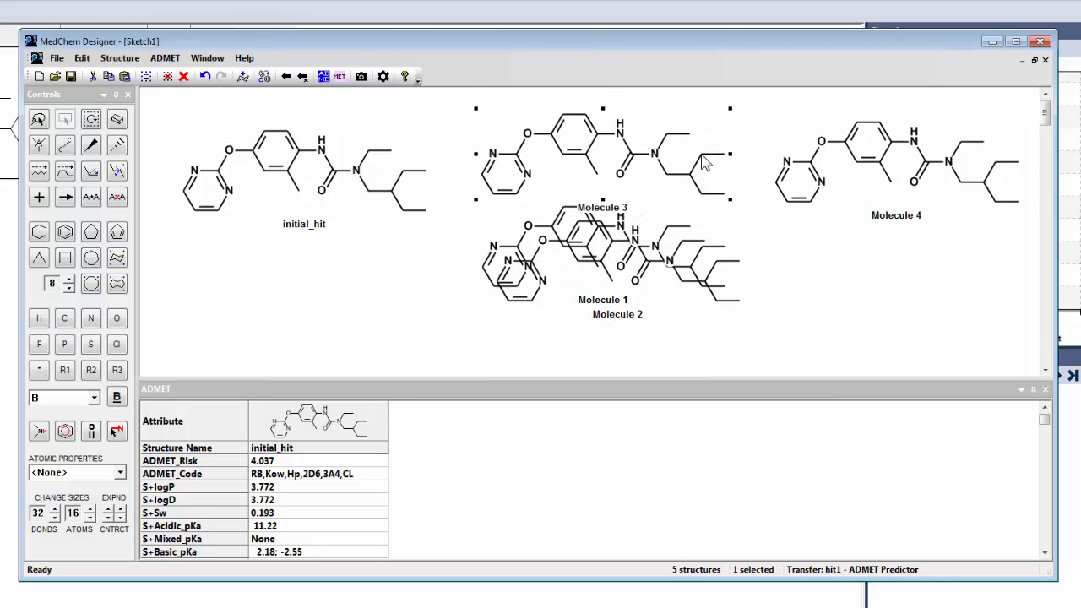
pyautogui.click(711, 278)
pyautogui.moveTo(711, 279); pyautogui.dragTo(462, 307)
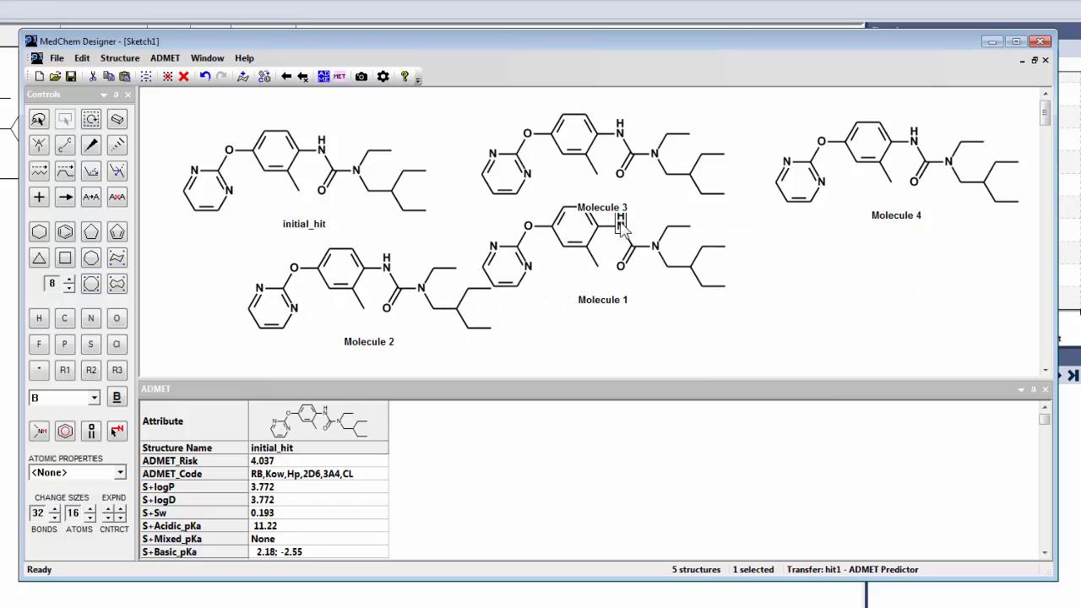
pyautogui.click(618, 236)
pyautogui.moveTo(618, 236); pyautogui.dragTo(794, 283)
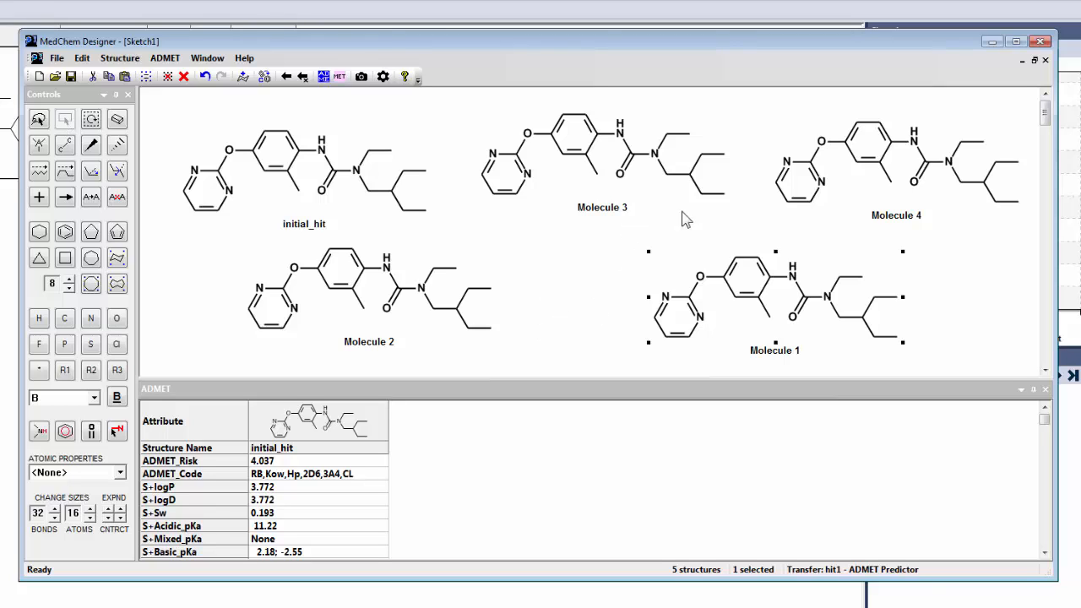
# - Convert Molecule 3's amine side chains into an N-methylpiperazine by closing a six-membered ring, erasing the leftover carbon and substituting nitrogen
pyautogui.click(69, 141)
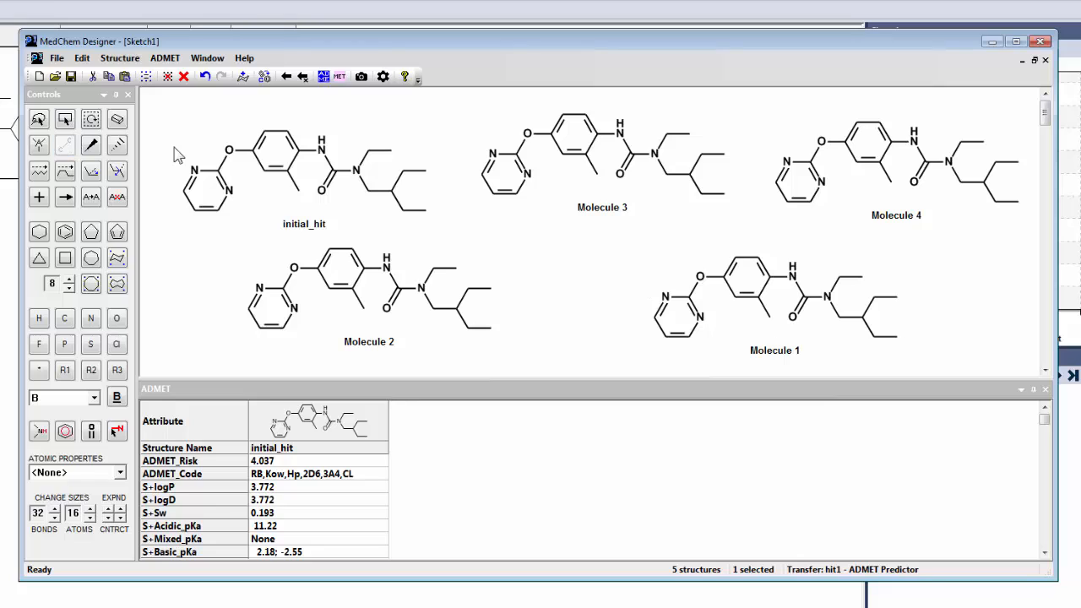
pyautogui.moveTo(689, 134); pyautogui.dragTo(702, 153)
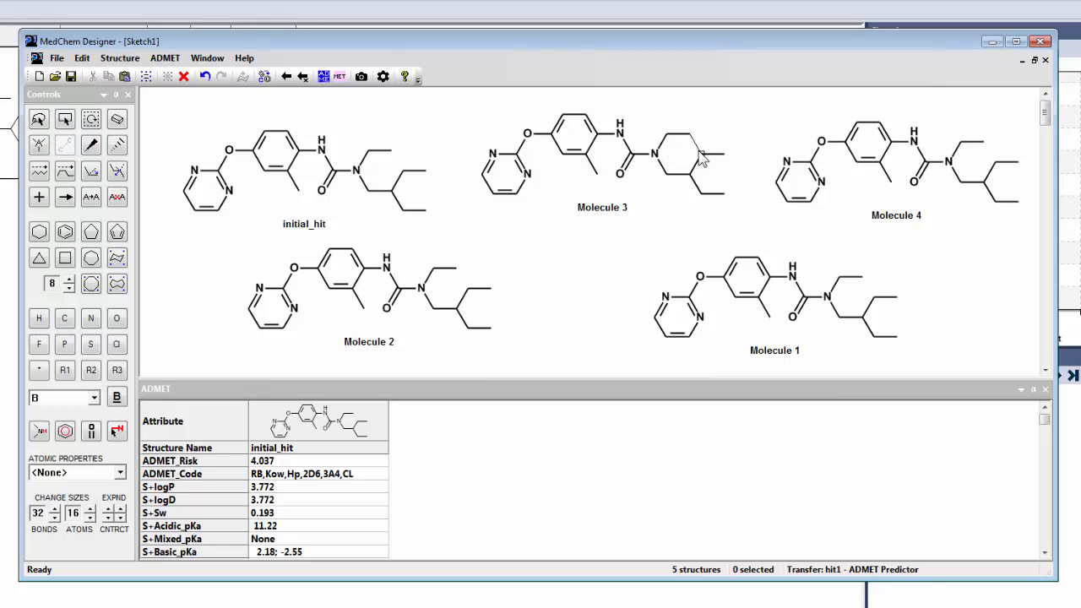
pyautogui.click(118, 119)
pyautogui.click(741, 218)
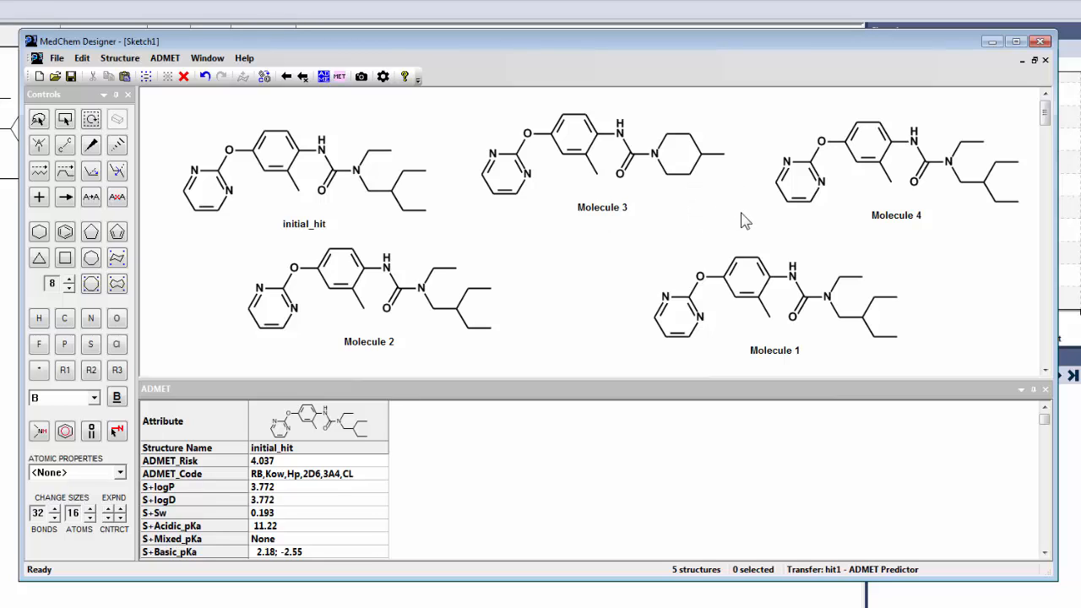
pyautogui.press('n')
# - Close Molecule 4's branched alkyl end into an oxygen-containing six-membered ring and erase the ethyl group on the urea nitrogen
pyautogui.click(65, 145)
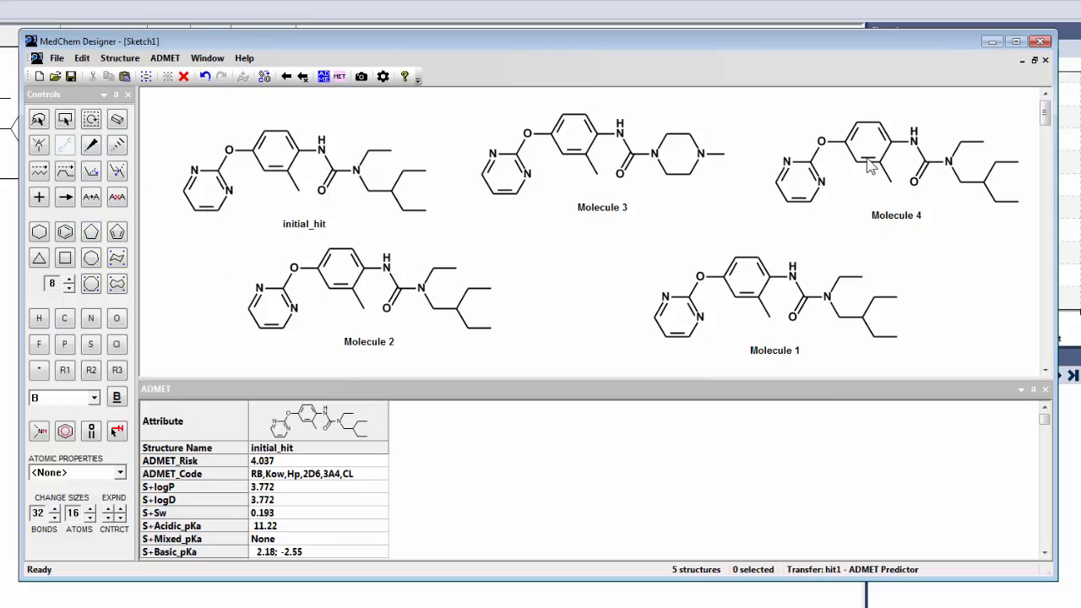
pyautogui.click(1025, 189)
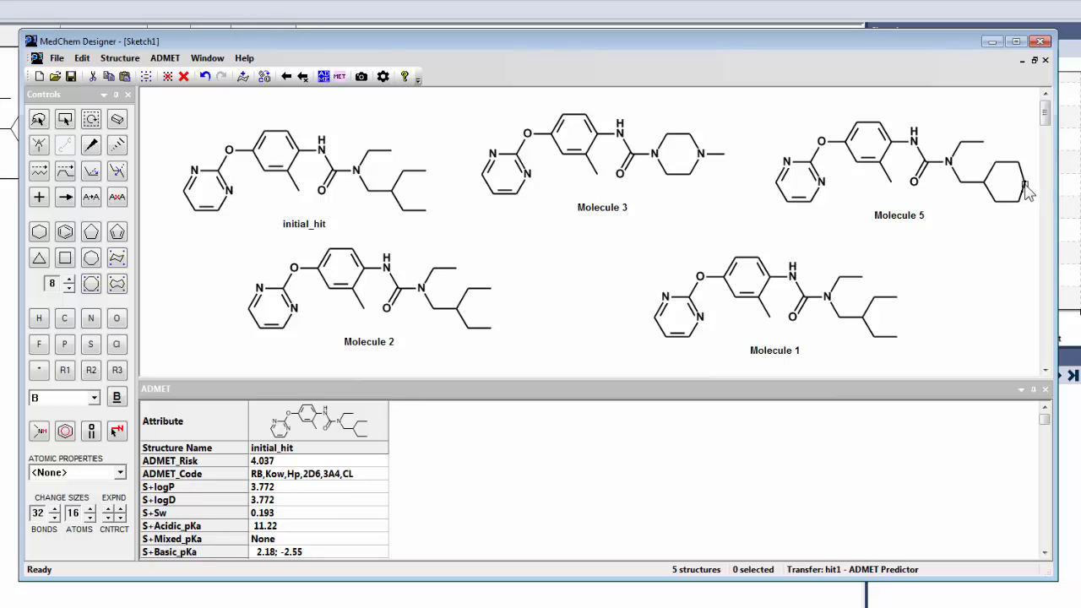
pyautogui.click(1024, 184)
pyautogui.click(1024, 188)
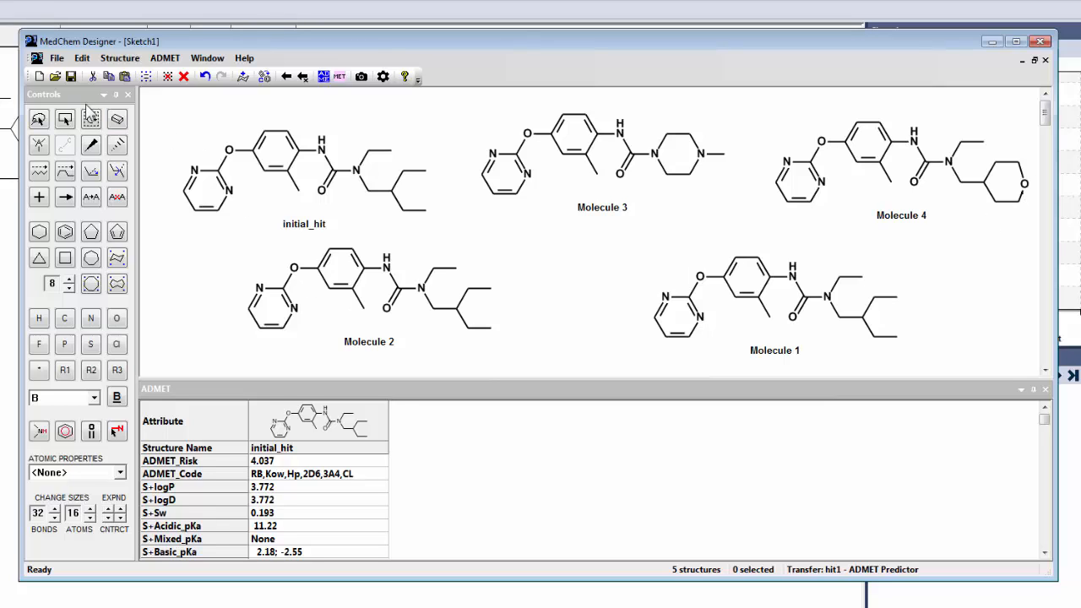
pyautogui.click(118, 119)
pyautogui.moveTo(940, 123)
pyautogui.mouseDown()
pyautogui.moveTo(991, 169)
pyautogui.moveTo(1024, 173)
pyautogui.mouseUp()
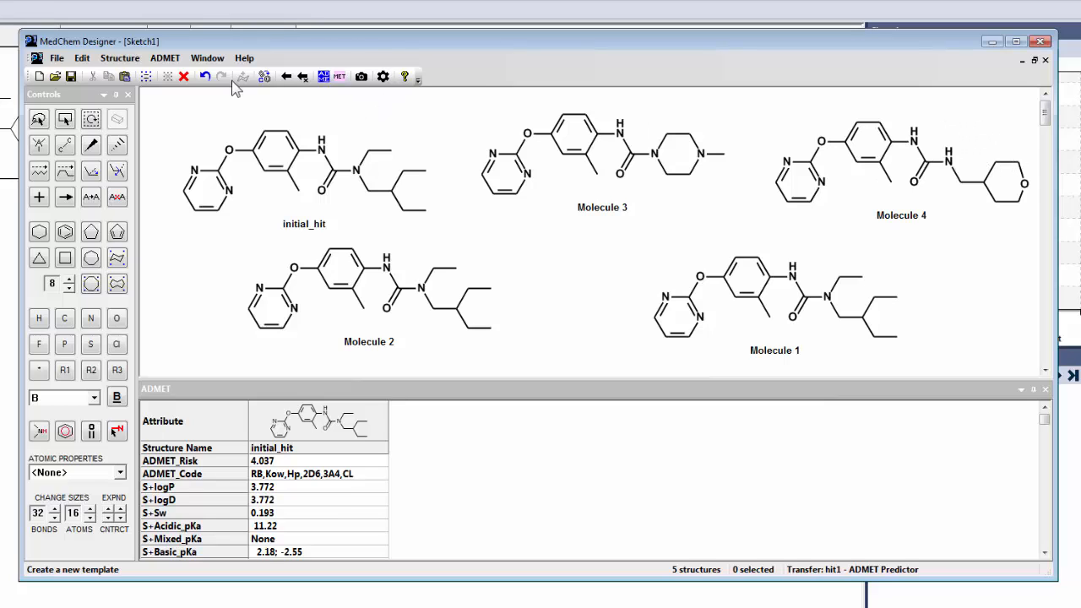
# - Select Molecule 4's oxygen-containing ring and clean up its geometry
pyautogui.click(68, 119)
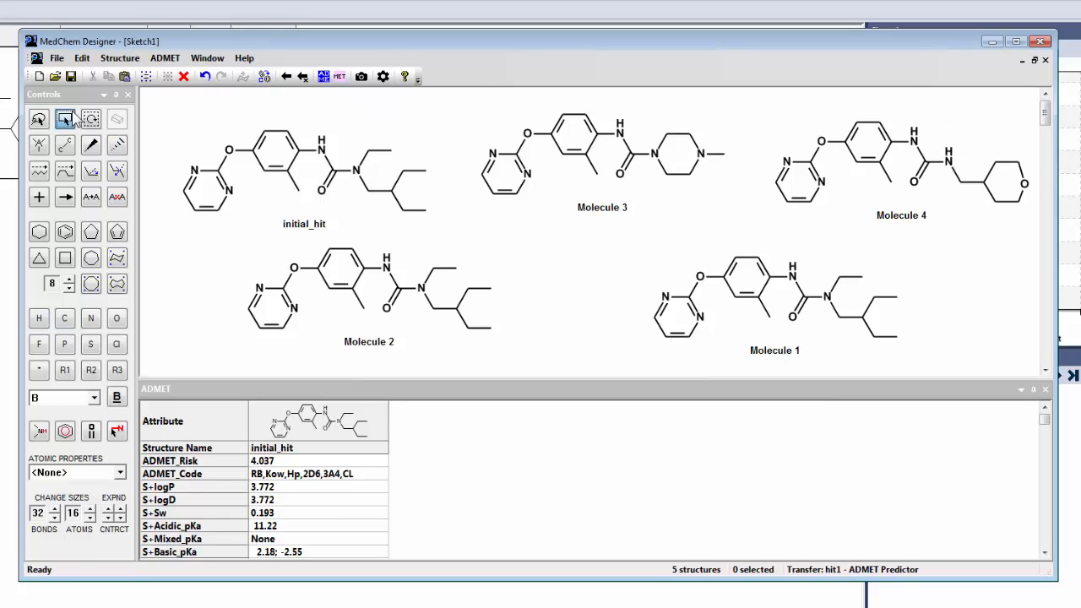
pyautogui.moveTo(999, 149); pyautogui.dragTo(1037, 235)
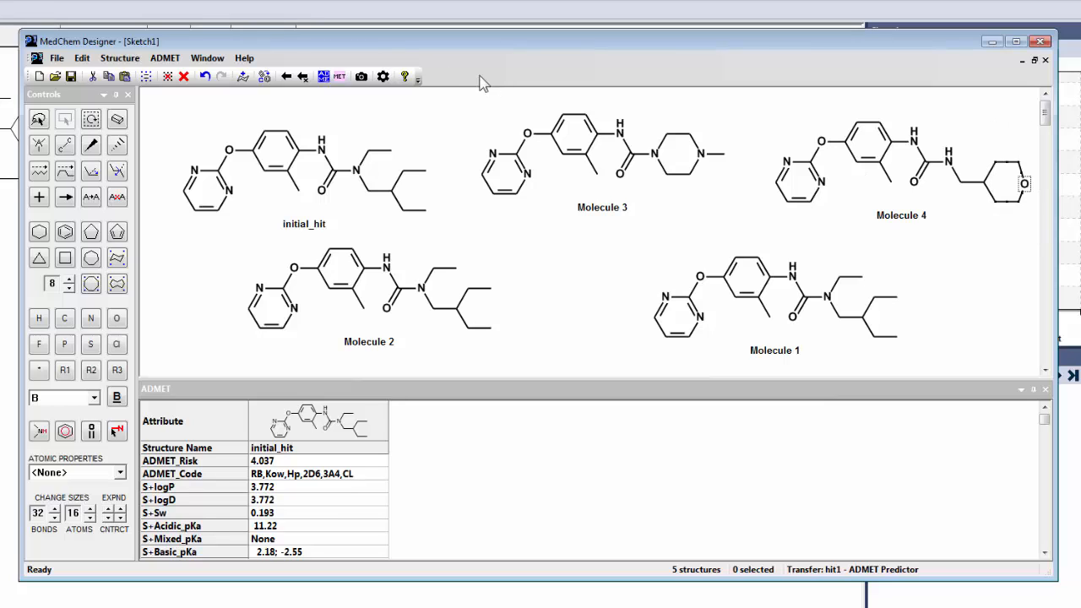
pyautogui.click(265, 76)
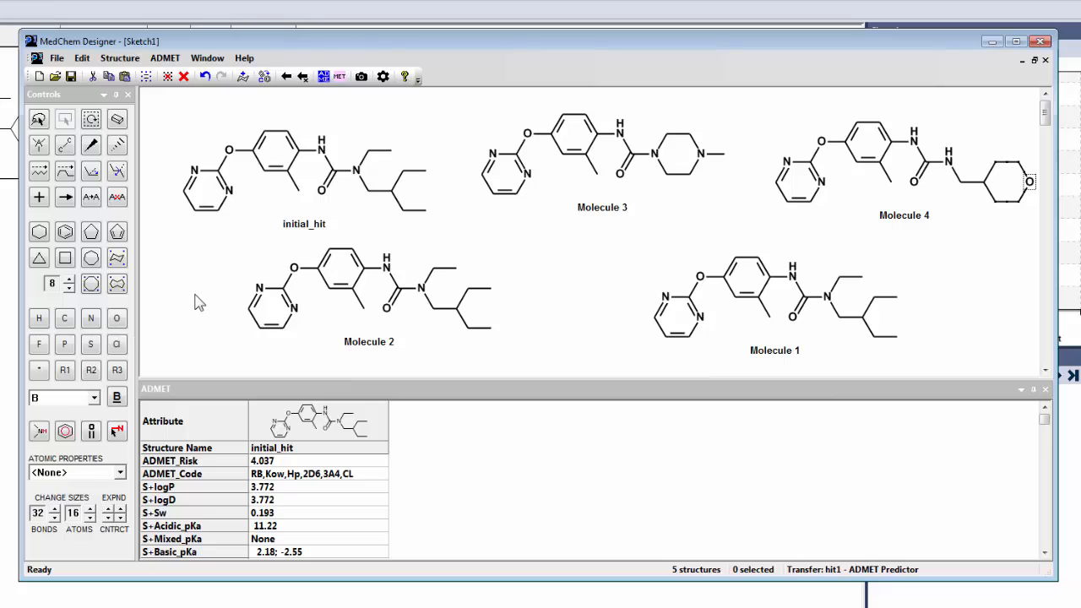
# - Replace one pyrimidine nitrogen in Molecule 2 and the dialkylated urea nitrogen in Molecule 1 with carbon
pyautogui.click(65, 320)
pyautogui.click(293, 309)
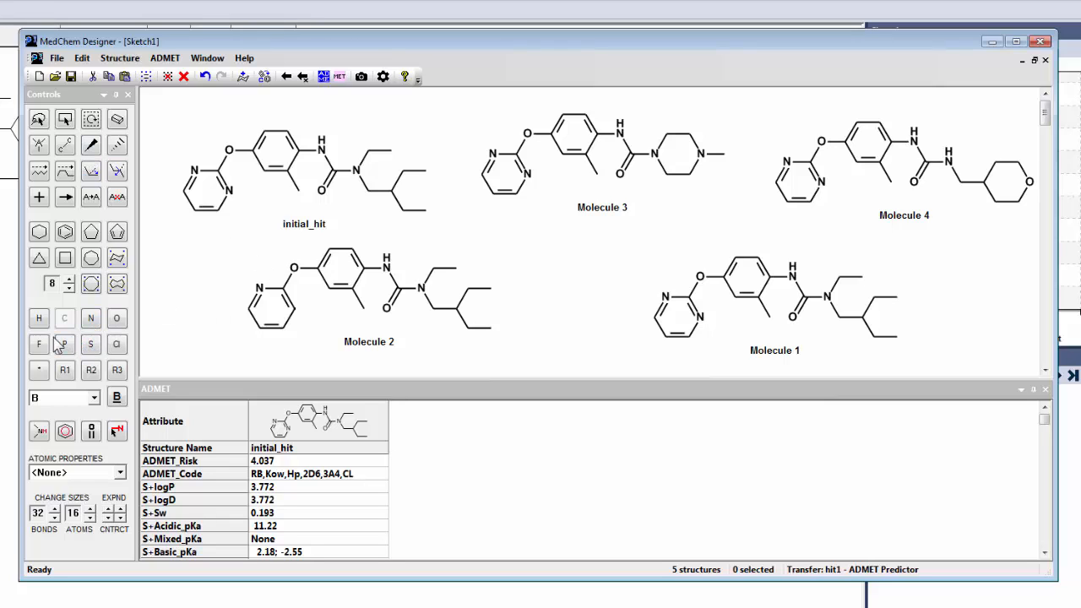
pyautogui.click(828, 302)
# - Calculate the ADMET properties of all five structures and delete the stray carbon placed between the molecules
pyautogui.click(323, 76)
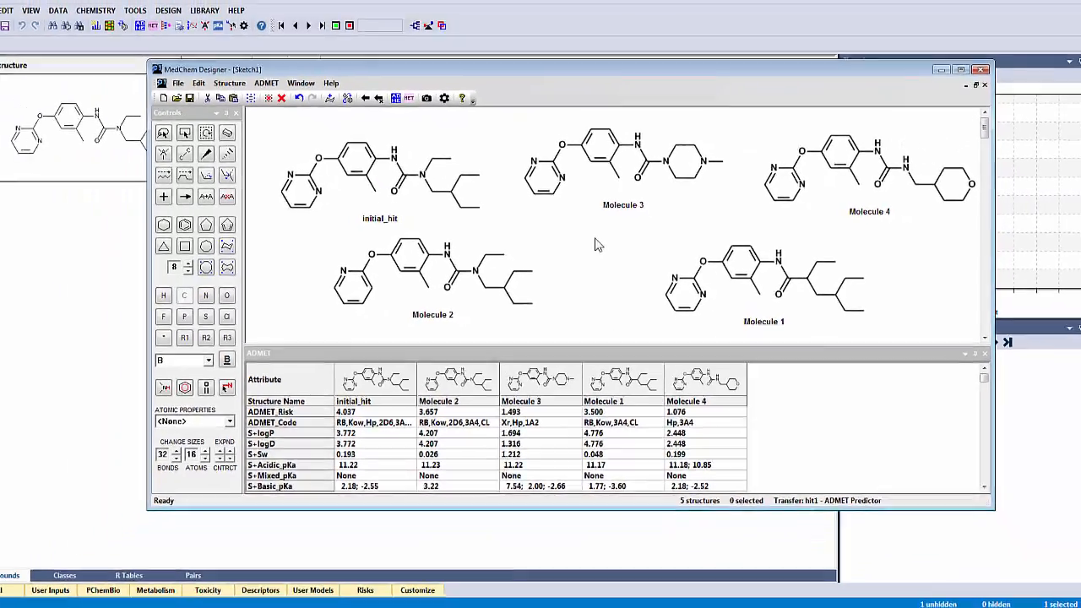
pyautogui.click(596, 243)
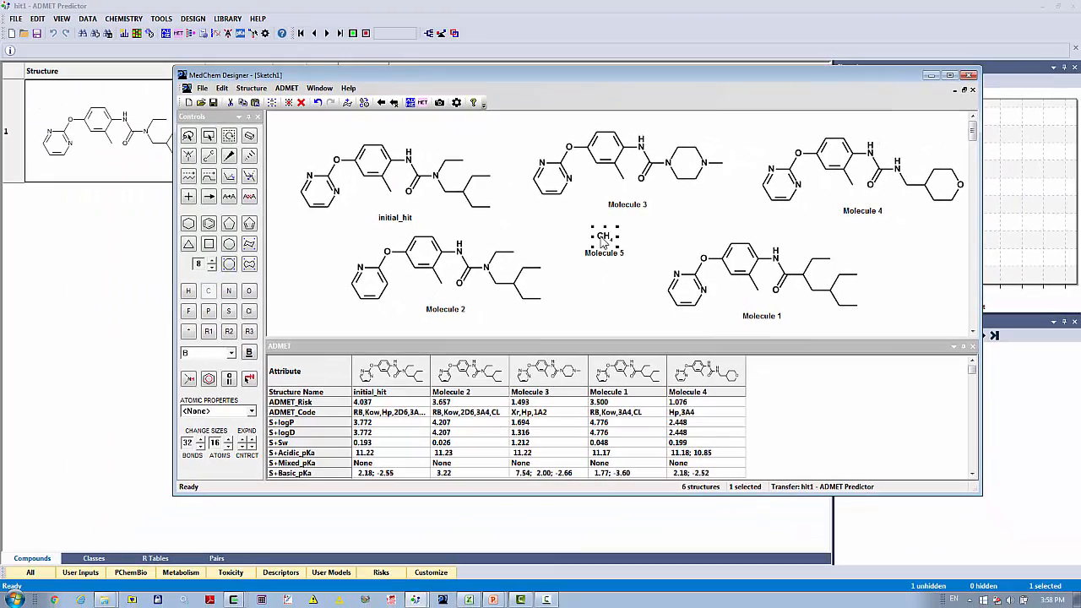
pyautogui.press('Delete')
# - Select all five structures, transfer them back to ADMET Predictor and close the sketch window
pyautogui.hotkey('ctrl', 'a')
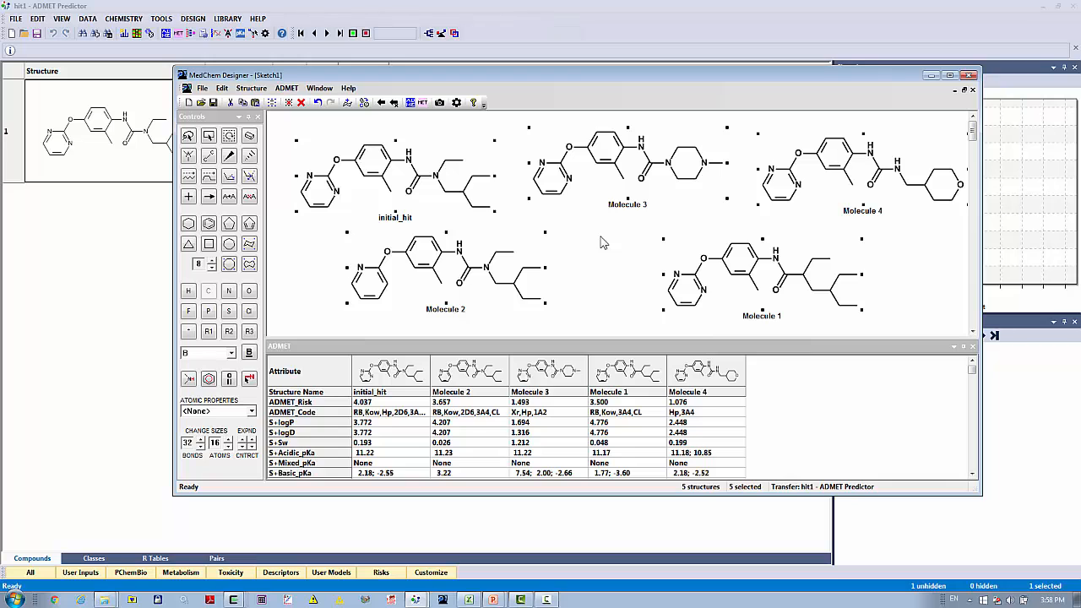
pyautogui.click(393, 102)
pyautogui.click(616, 382)
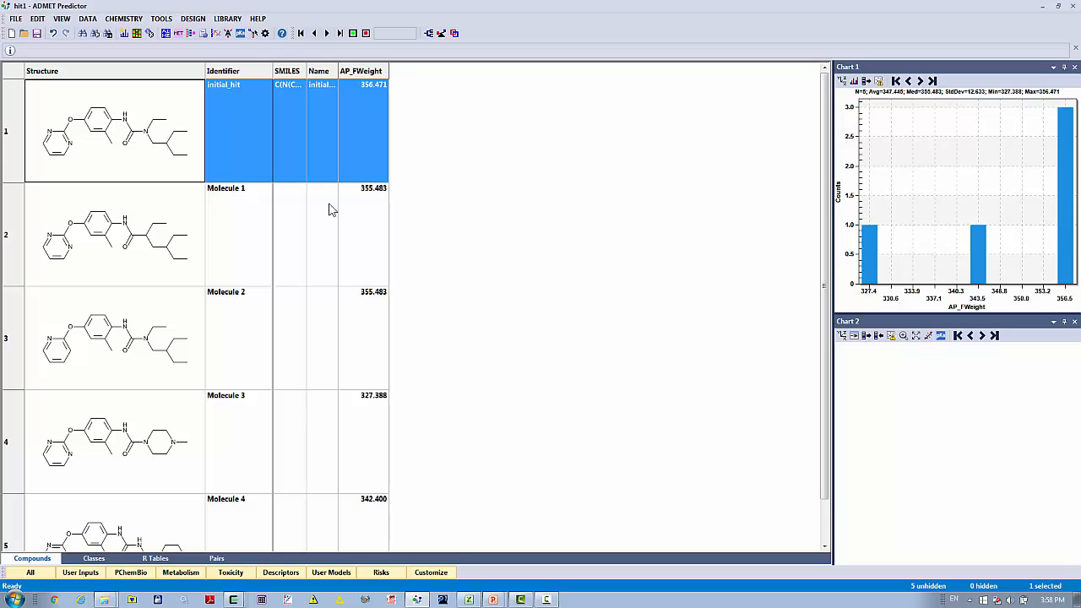
pyautogui.click(15, 18)
pyautogui.click(639, 207)
pyautogui.click(230, 19)
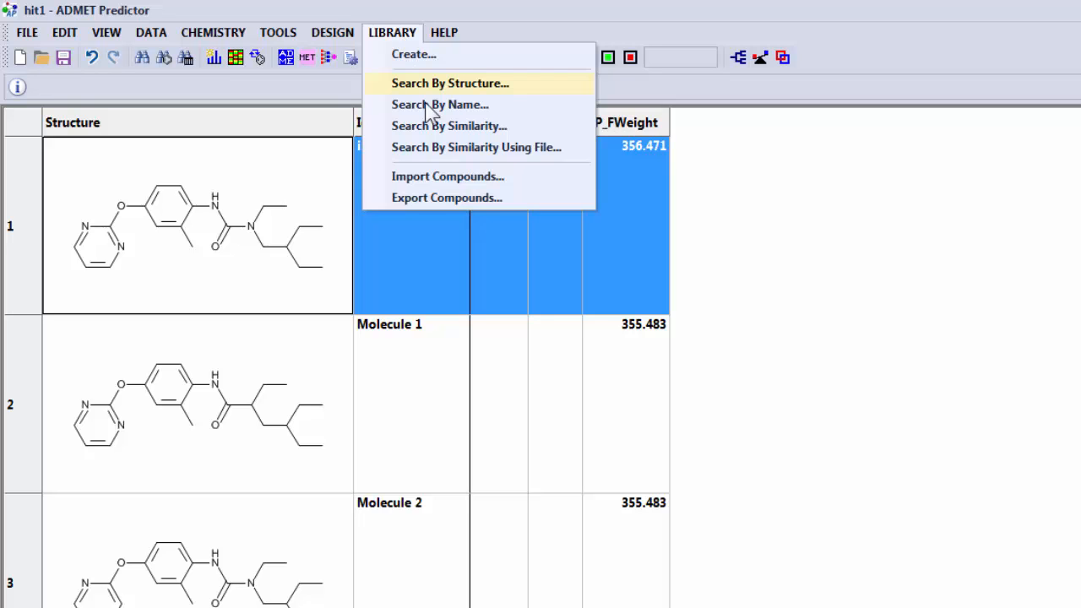
pyautogui.click(432, 126)
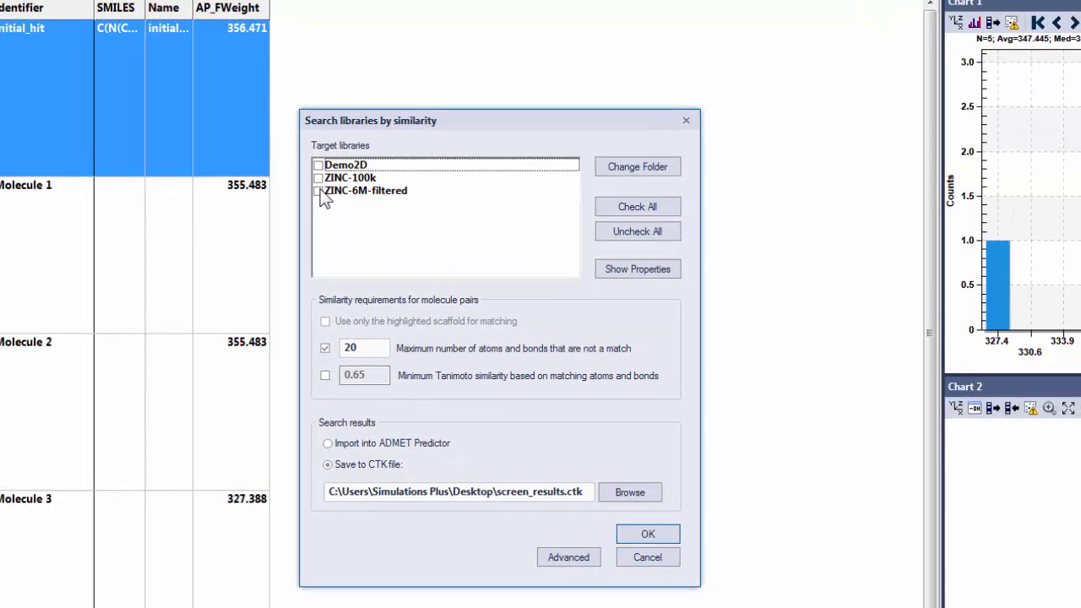
pyautogui.click(726, 331)
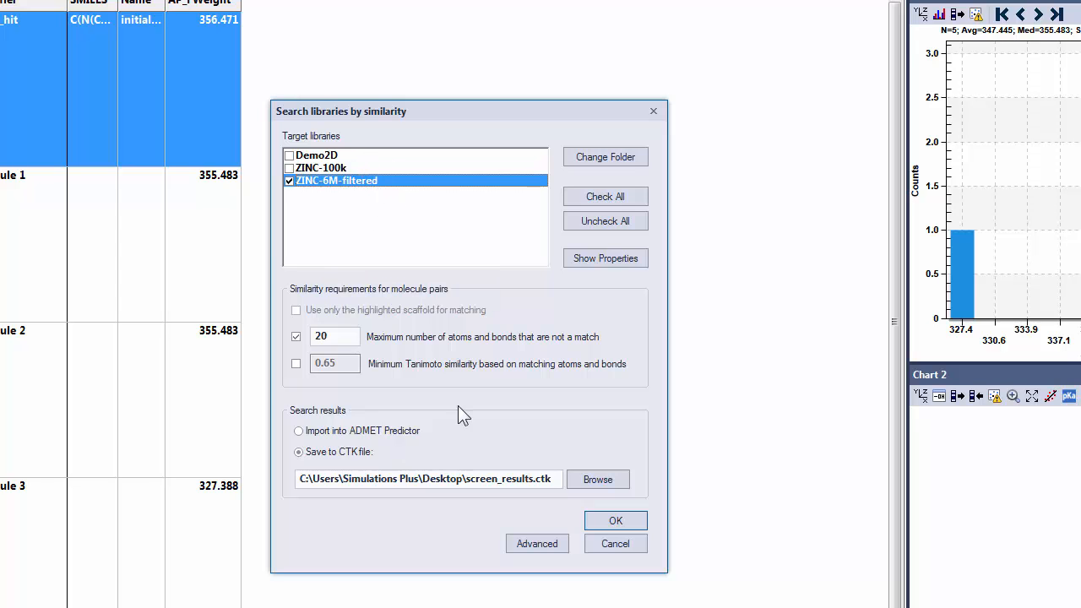
pyautogui.click(623, 553)
# - View the settings for creating a new screening library and close them without creating one
pyautogui.click(228, 19)
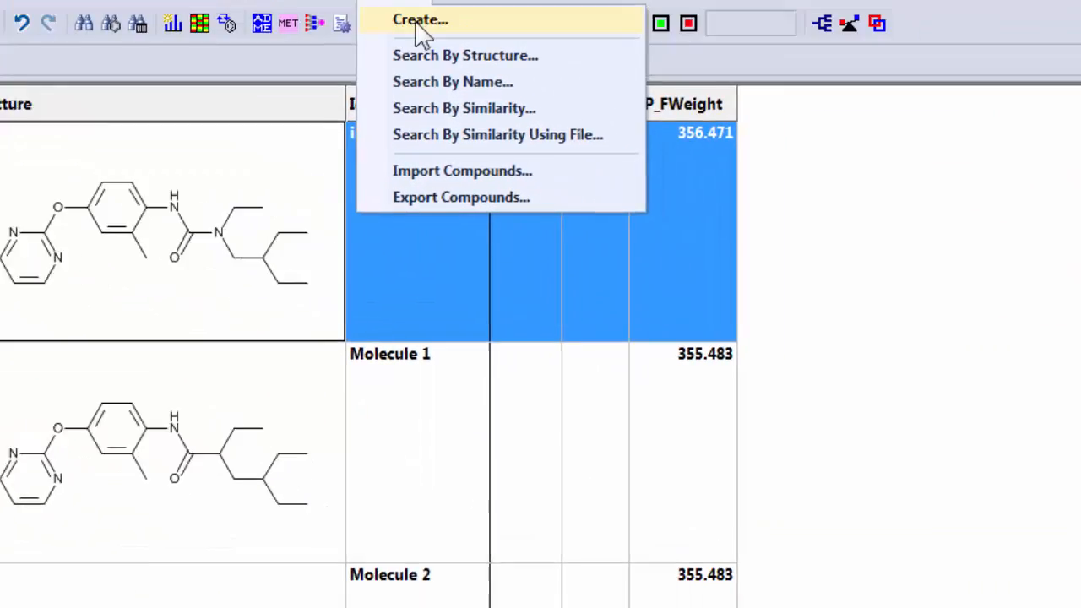
pyautogui.click(511, 69)
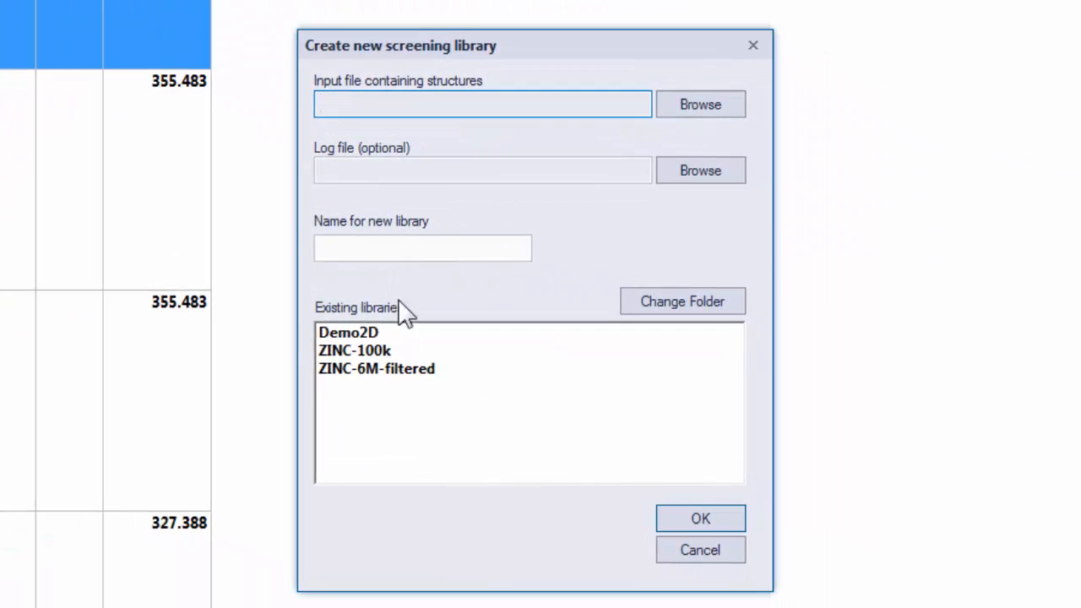
pyautogui.click(700, 550)
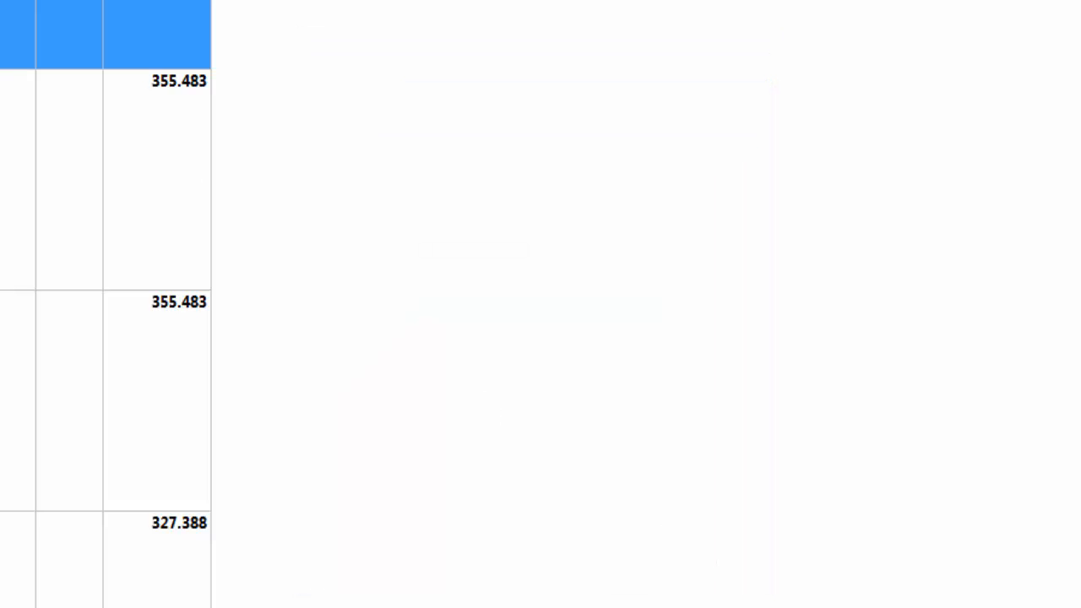
# - Set up a library similarity search with a minimum Tanimoto similarity of 0.80 and the results imported into ADMET Predictor
pyautogui.click(227, 18)
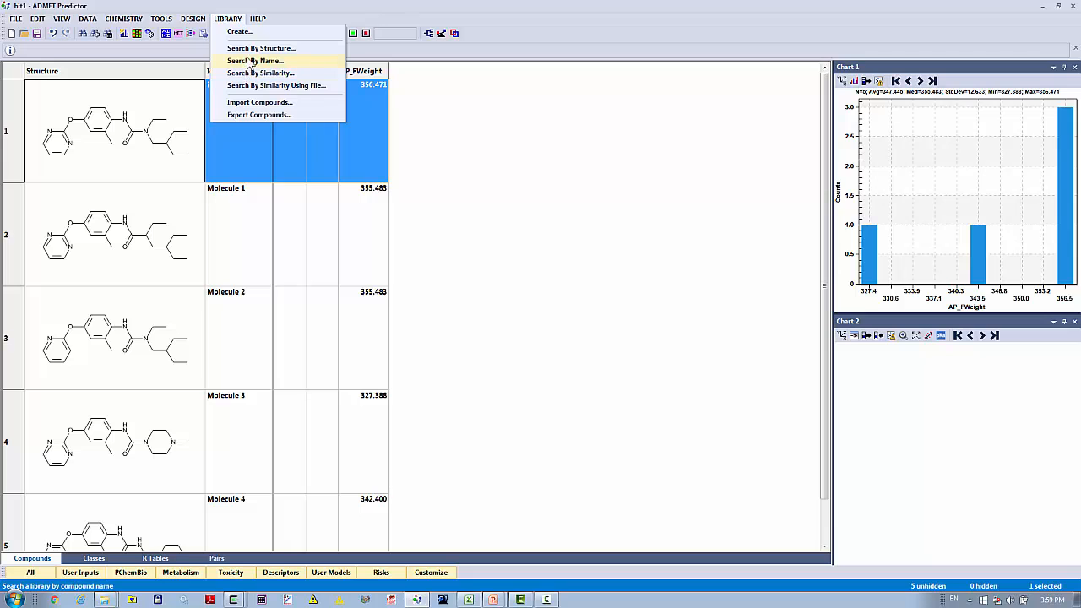
pyautogui.click(249, 73)
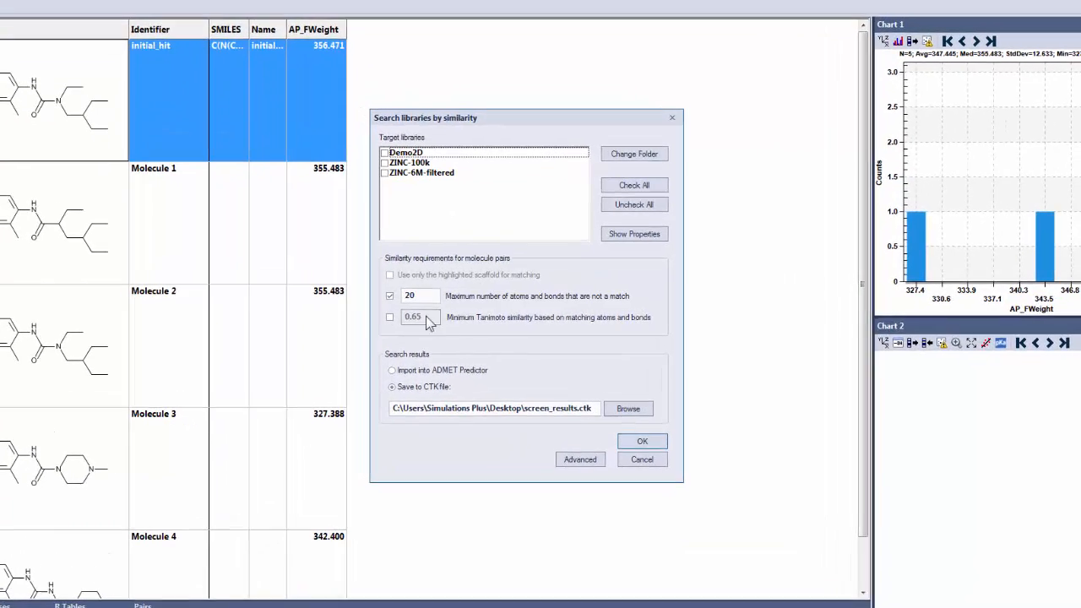
pyautogui.click(390, 317)
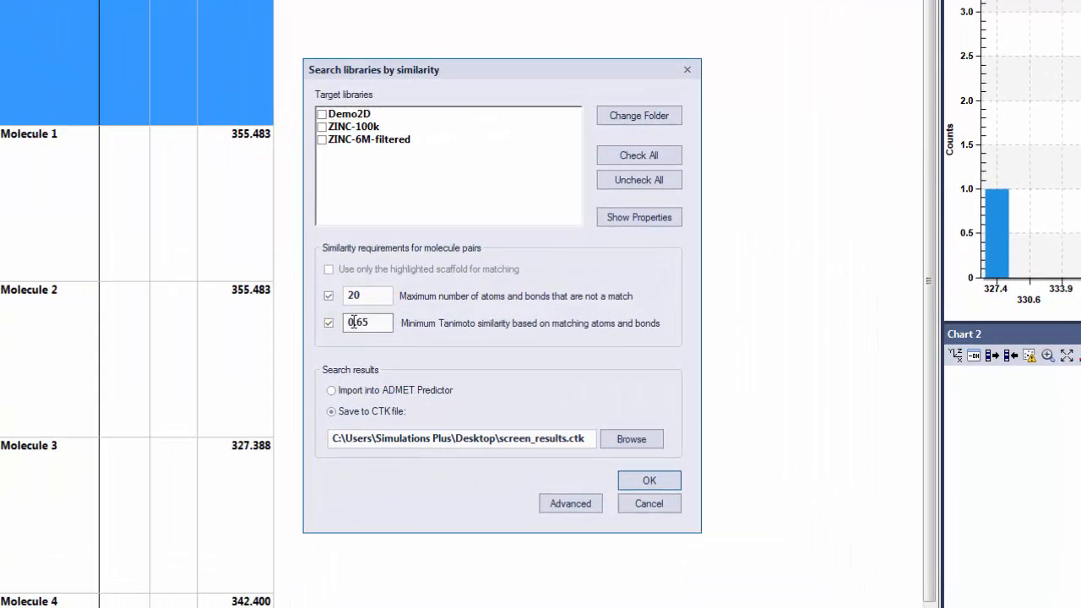
pyautogui.moveTo(357, 322); pyautogui.dragTo(375, 321)
pyautogui.write('80')
pyautogui.click(397, 391)
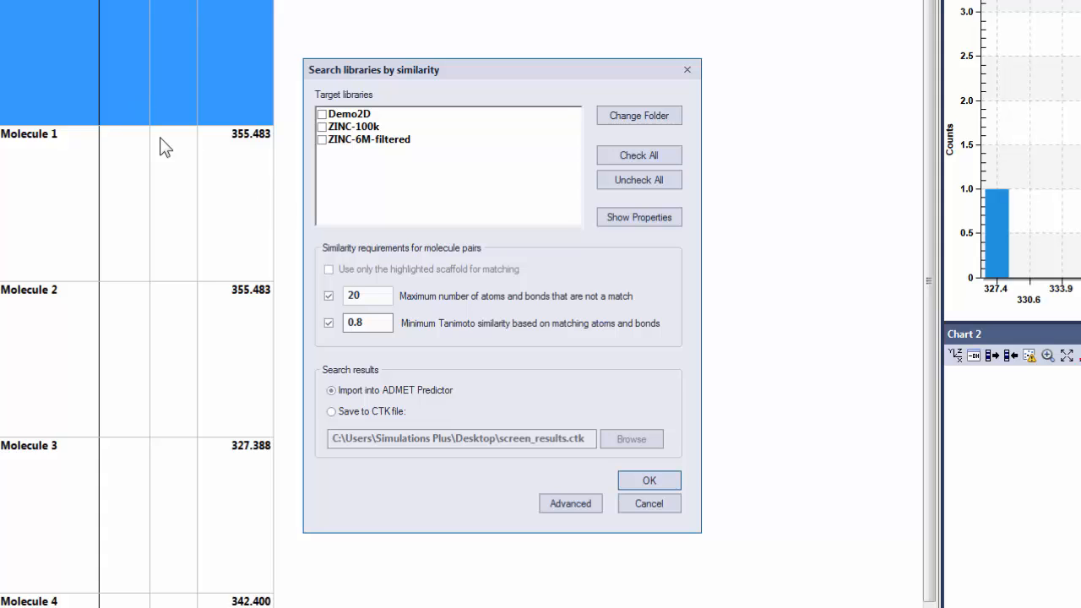
# - Select ZINC-6M-filtered as the target library, start the similarity search and cancel it while it is running
pyautogui.click(649, 480)
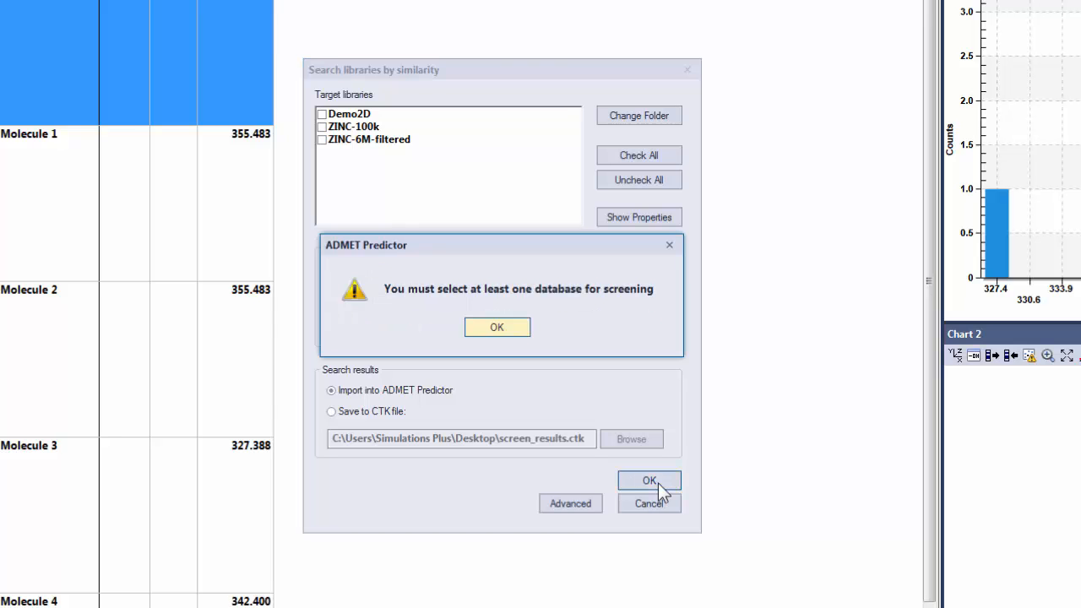
pyautogui.click(498, 328)
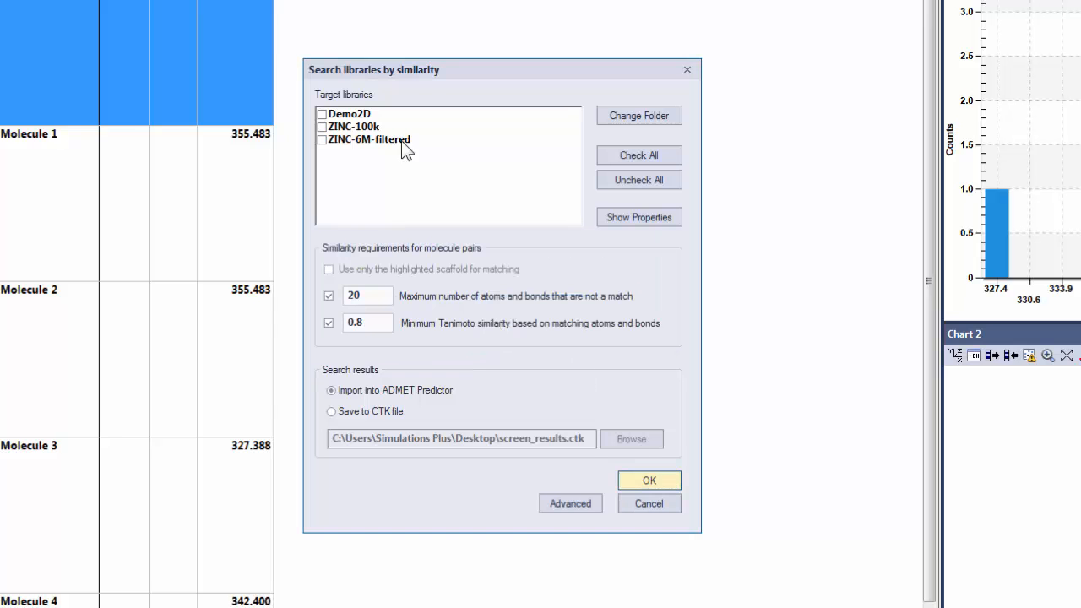
pyautogui.click(324, 140)
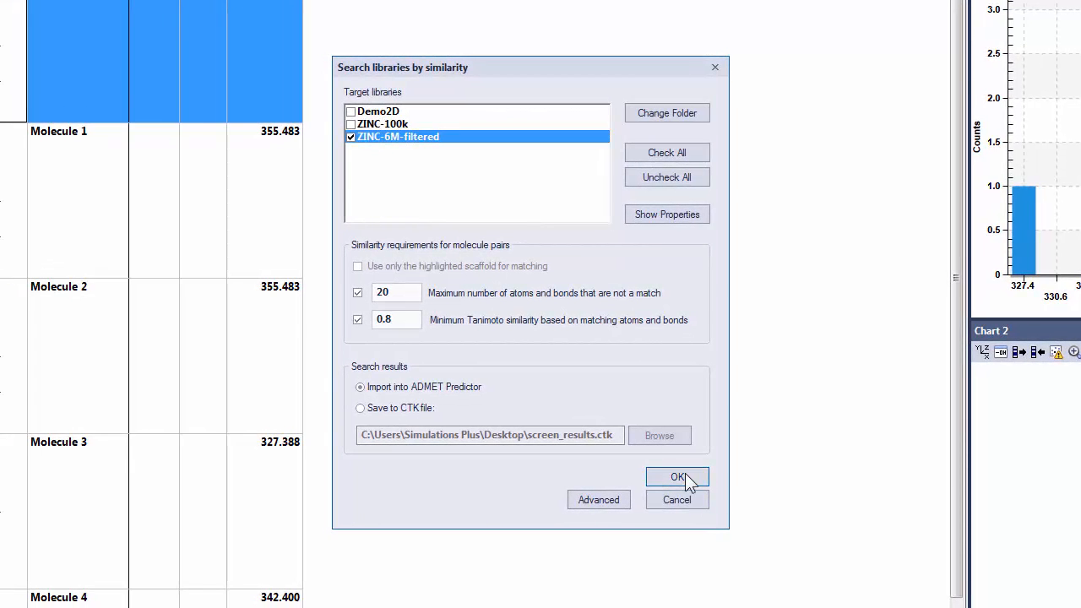
pyautogui.click(678, 478)
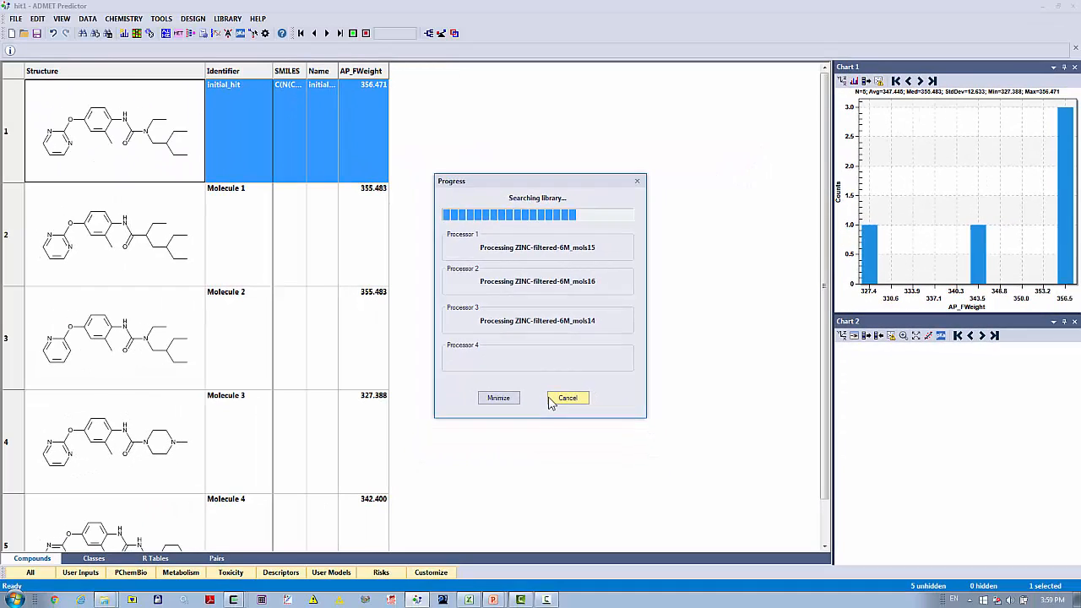
pyautogui.click(551, 440)
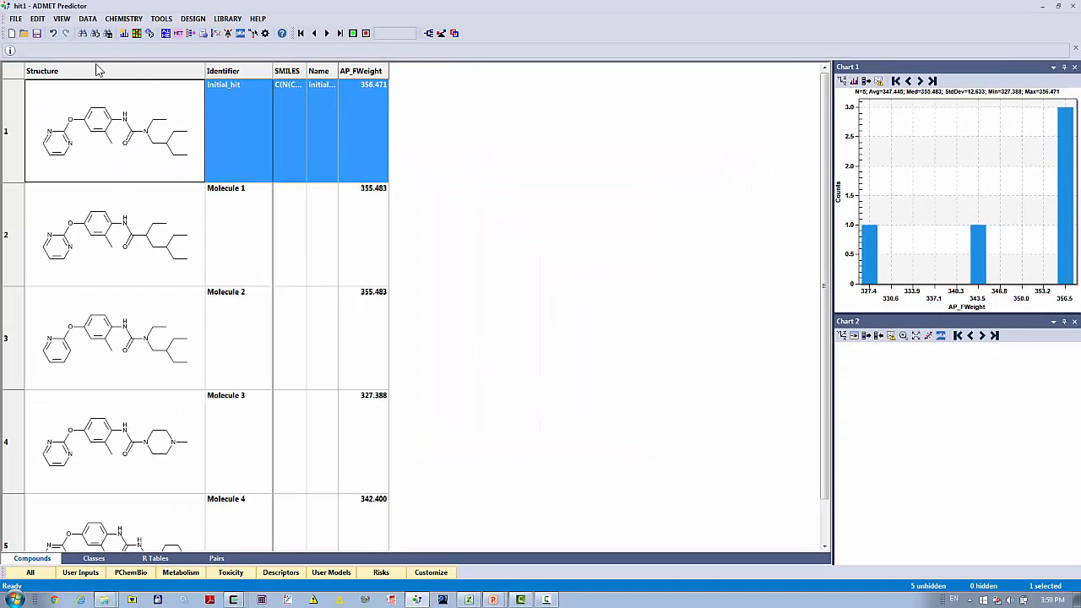
# - Open the file hit1-ZINC-hits.xtk without saving the changes to hit1
pyautogui.click(17, 19)
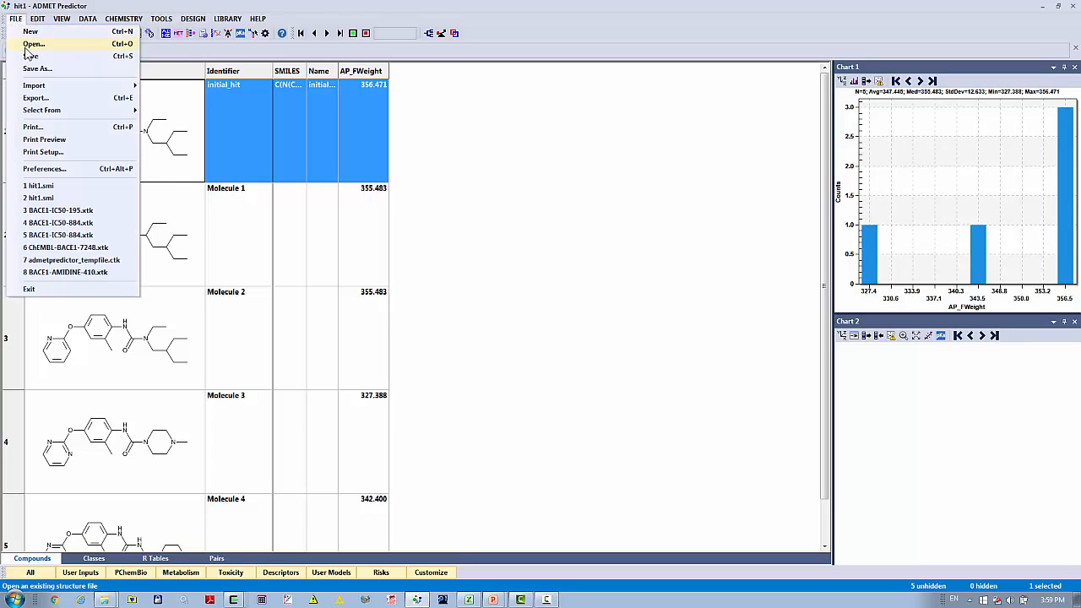
pyautogui.click(34, 41)
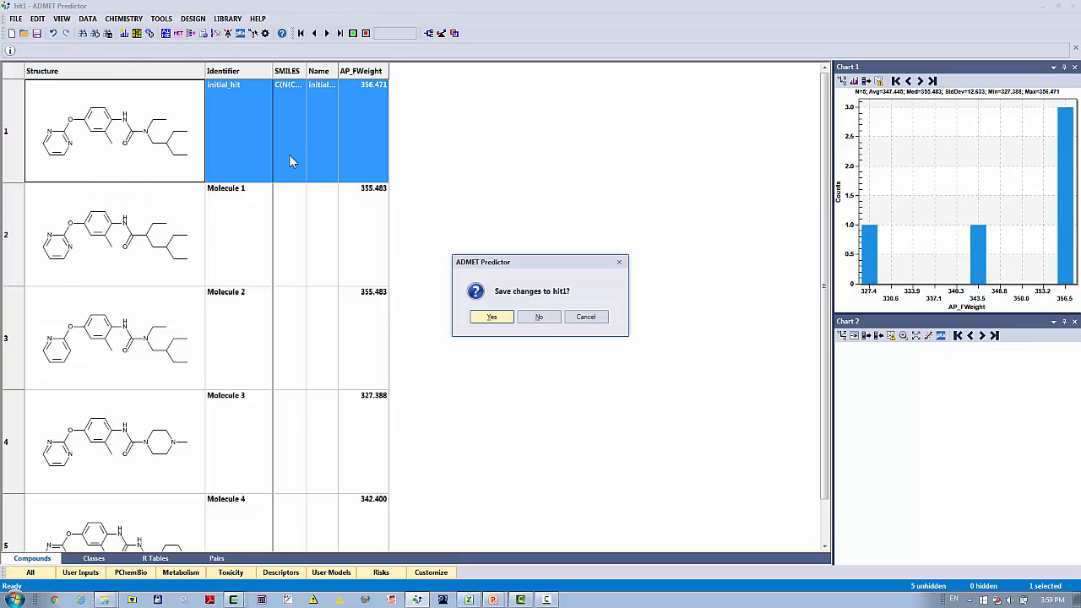
pyautogui.click(543, 325)
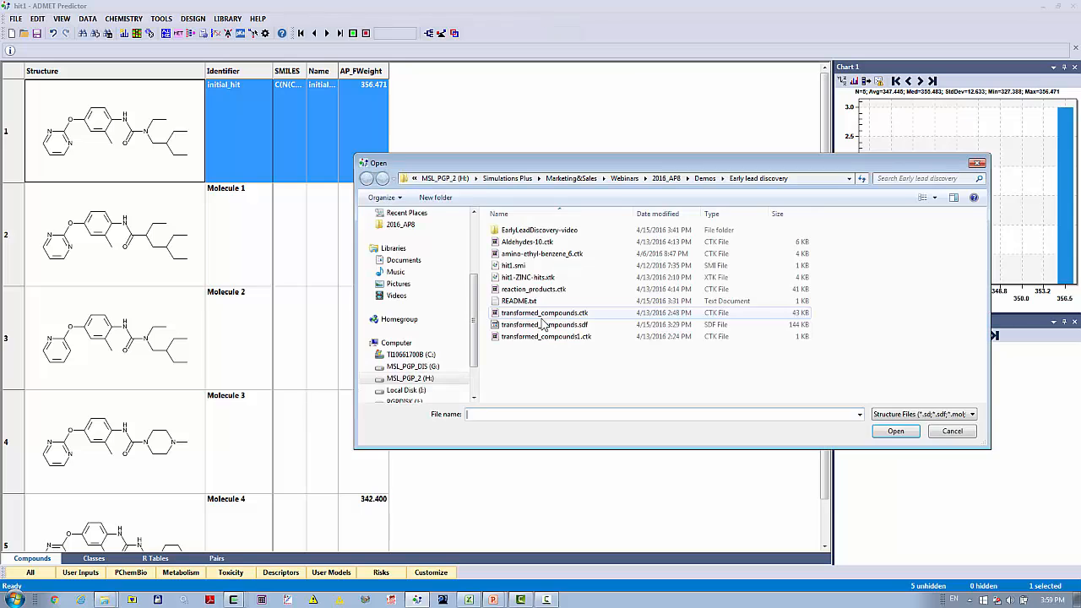
pyautogui.click(540, 280)
pyautogui.doubleClick(540, 279)
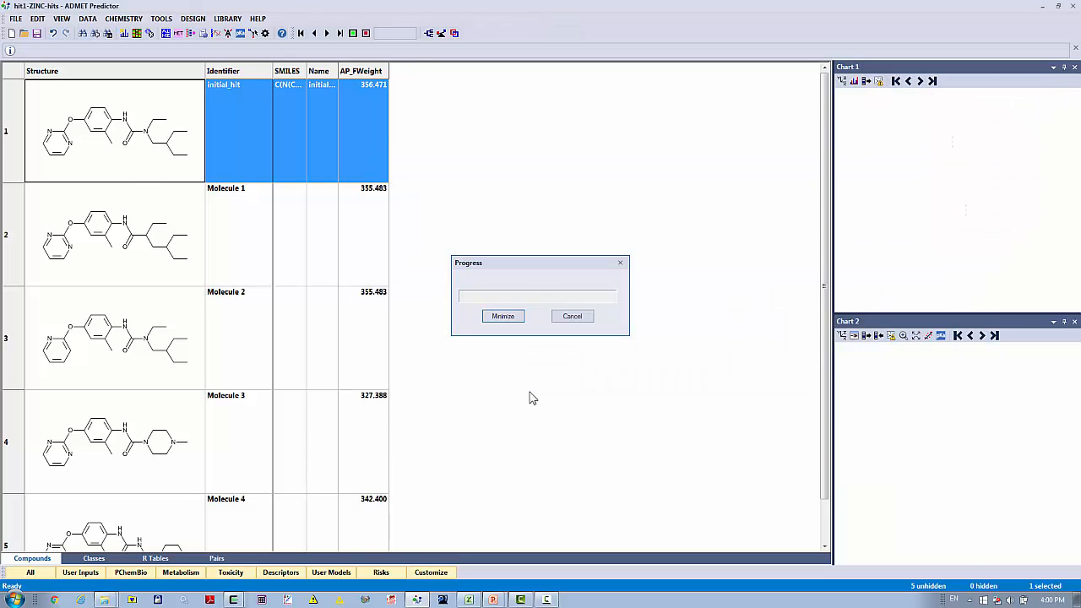
# - Widen the Structure column of the compounds table to enlarge the drawn molecules
pyautogui.click(169, 137)
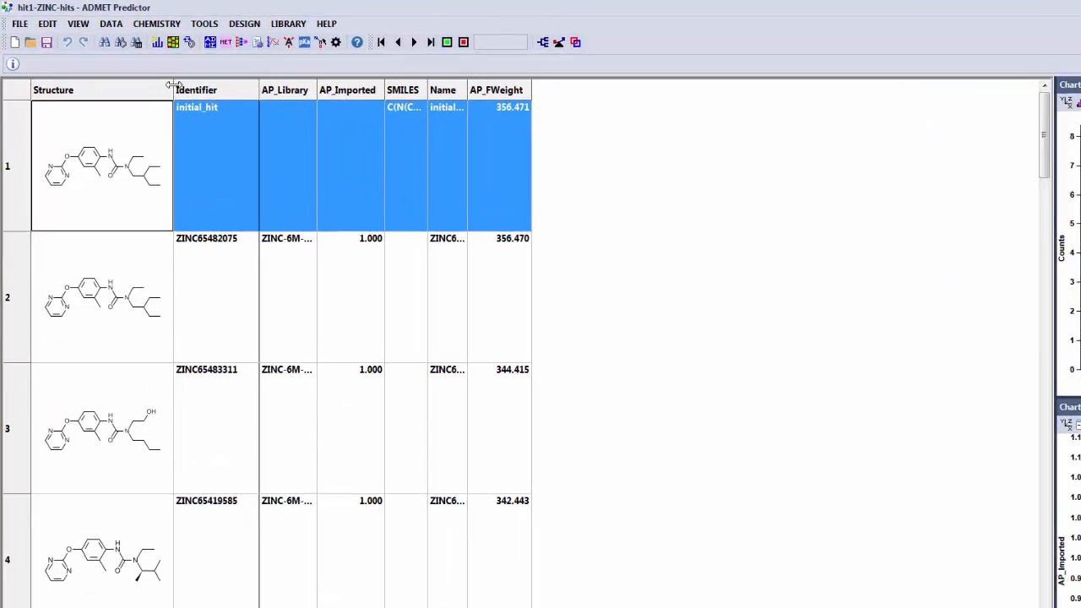
pyautogui.moveTo(137, 69); pyautogui.dragTo(158, 67)
pyautogui.moveTo(238, 102); pyautogui.dragTo(262, 100)
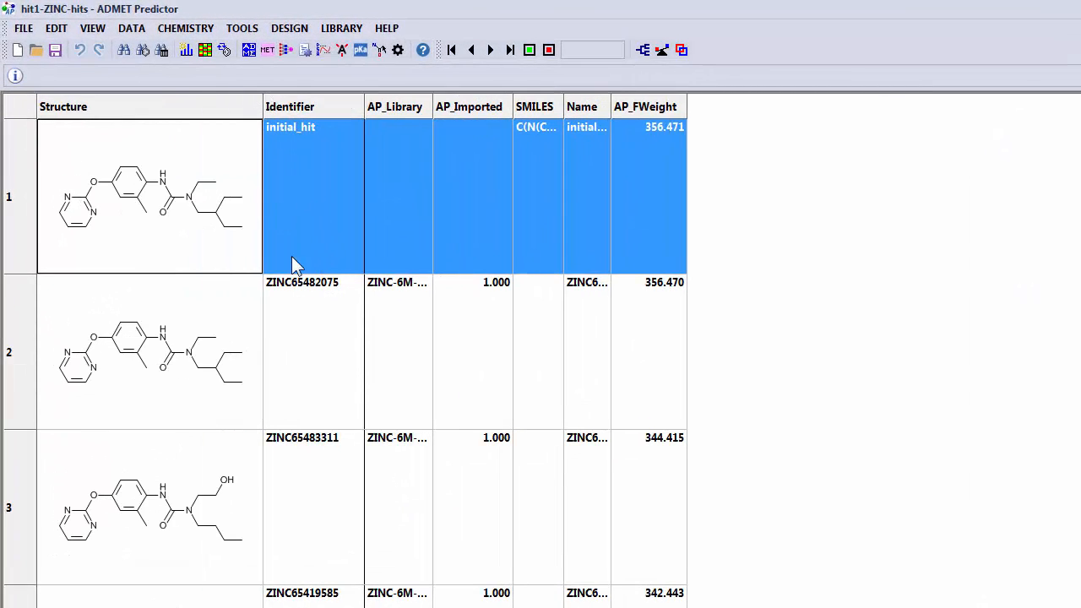
# - Show the molecule pairs with taller rows and examine how each ZINC compound differs from the initial hit across the list
pyautogui.click(345, 534)
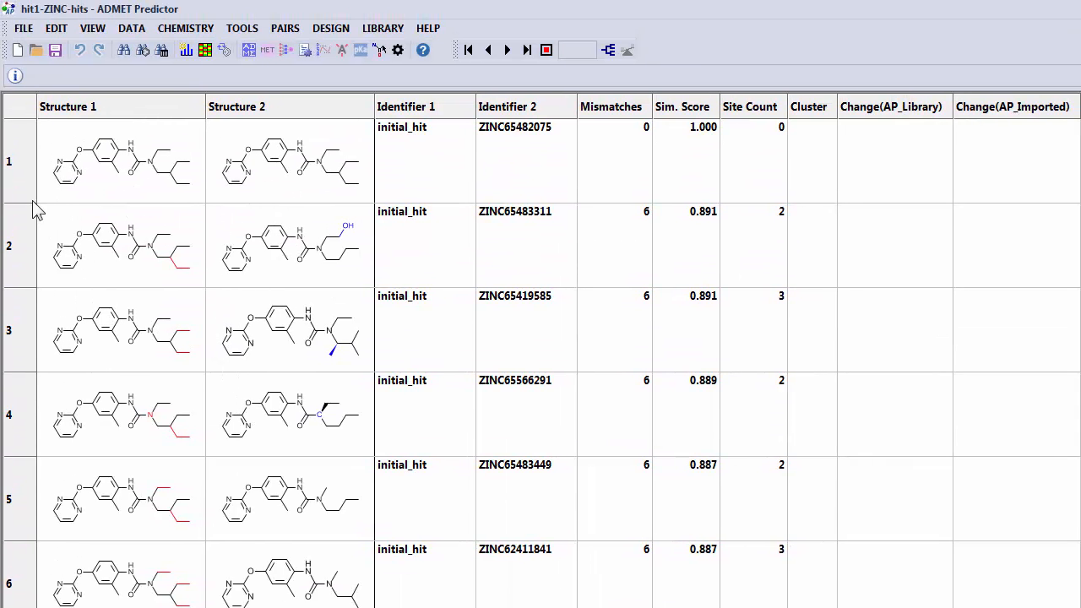
pyautogui.moveTo(28, 204); pyautogui.dragTo(28, 252)
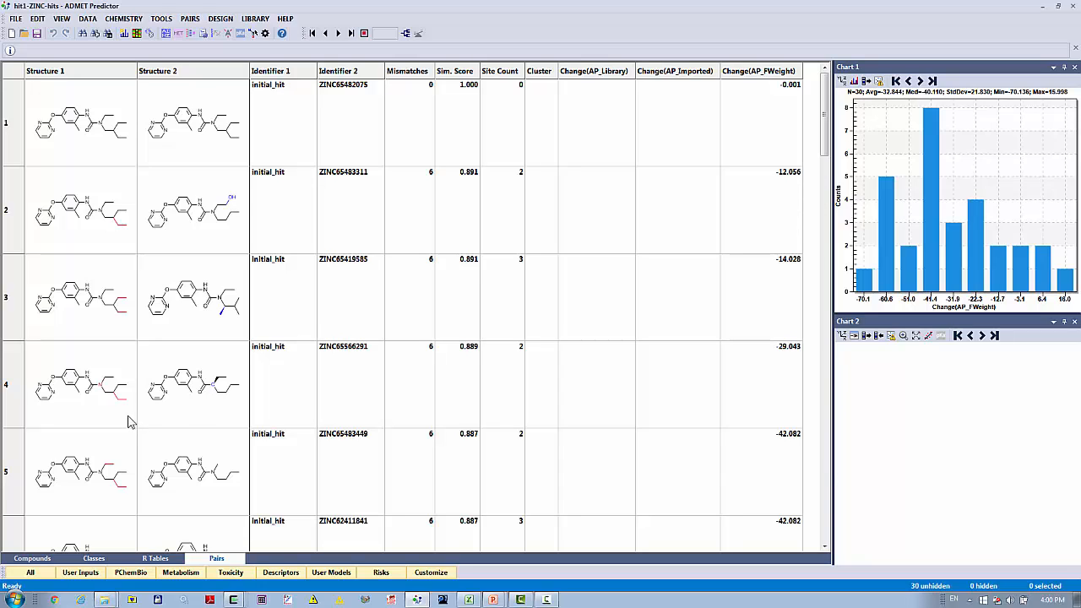
pyautogui.click(188, 420)
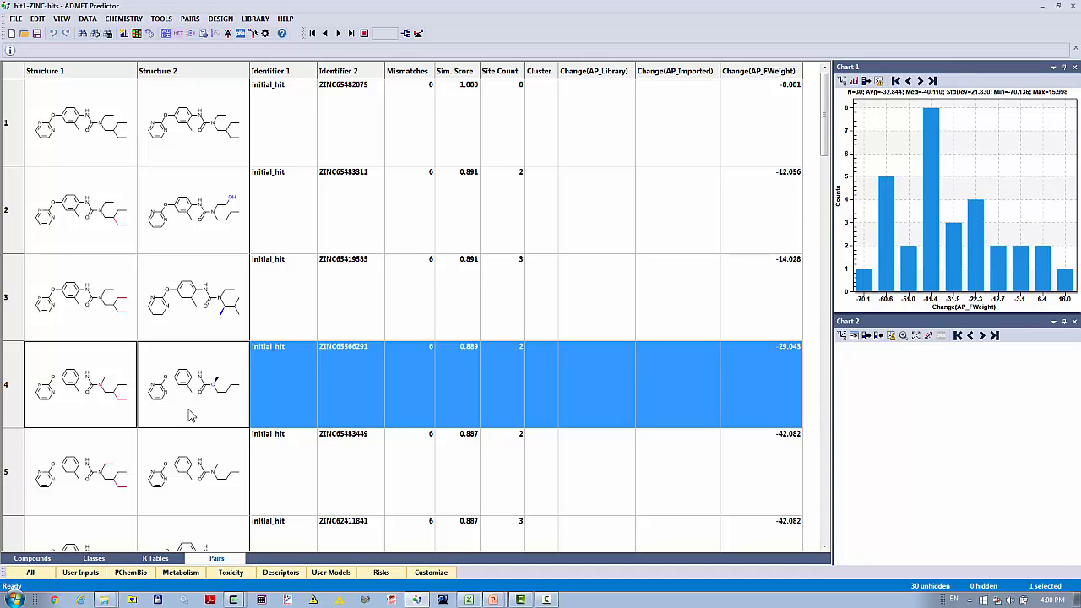
pyautogui.scroll(-2, 191, 416)
pyautogui.scroll(-3, 191, 416)
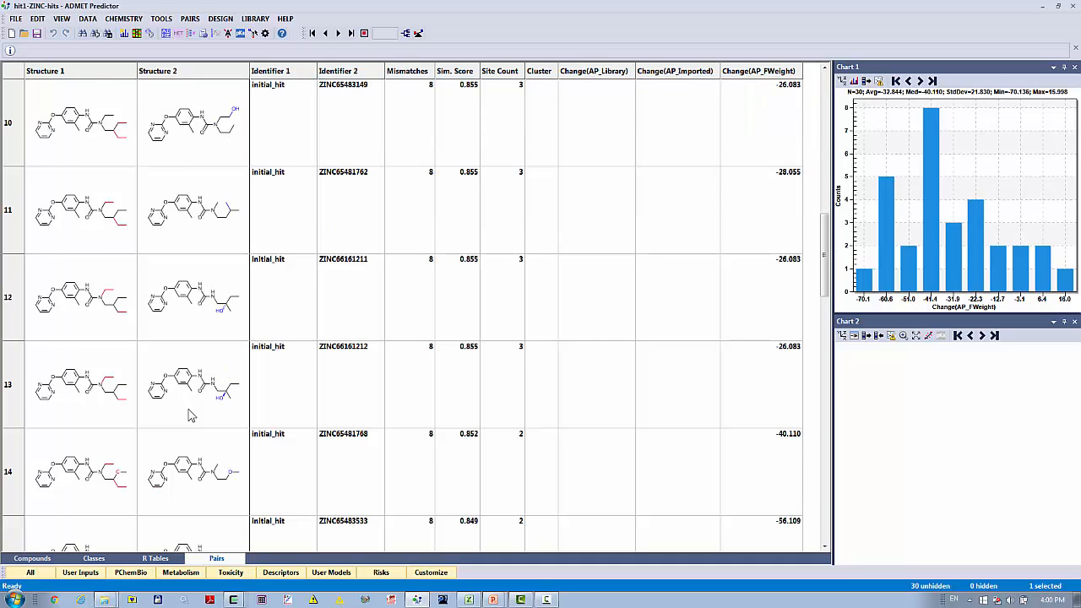
pyautogui.scroll(-2, 191, 415)
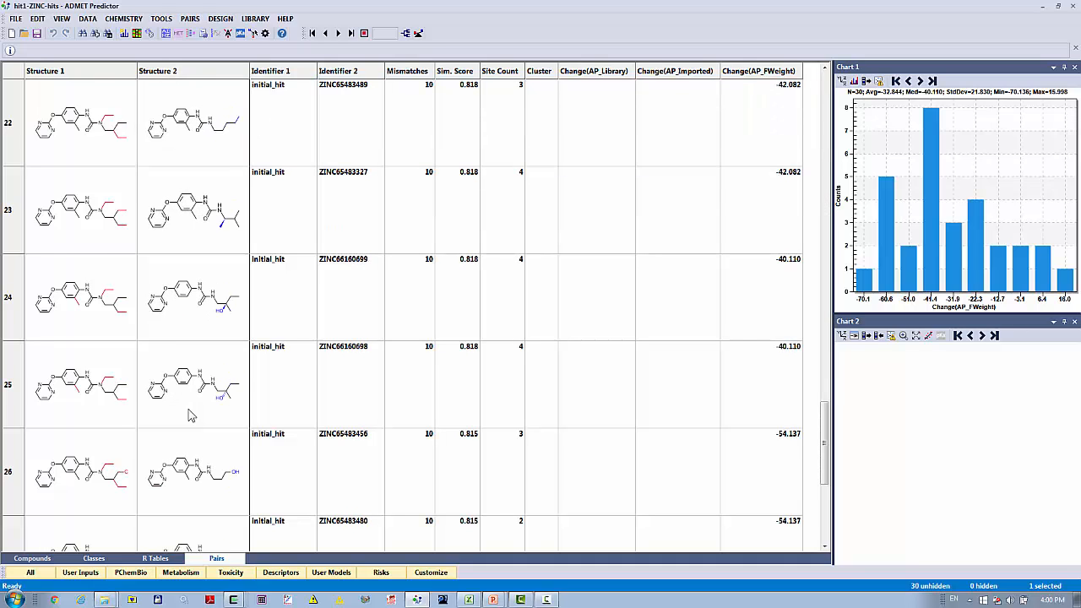
pyautogui.scroll(-1, 190, 415)
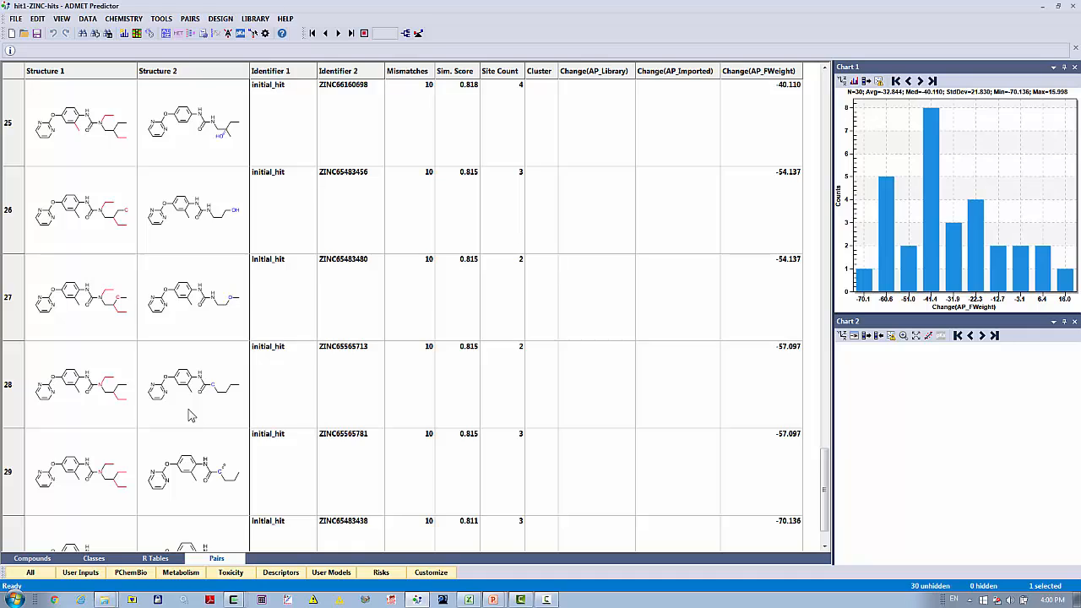
pyautogui.scroll(-1, 191, 416)
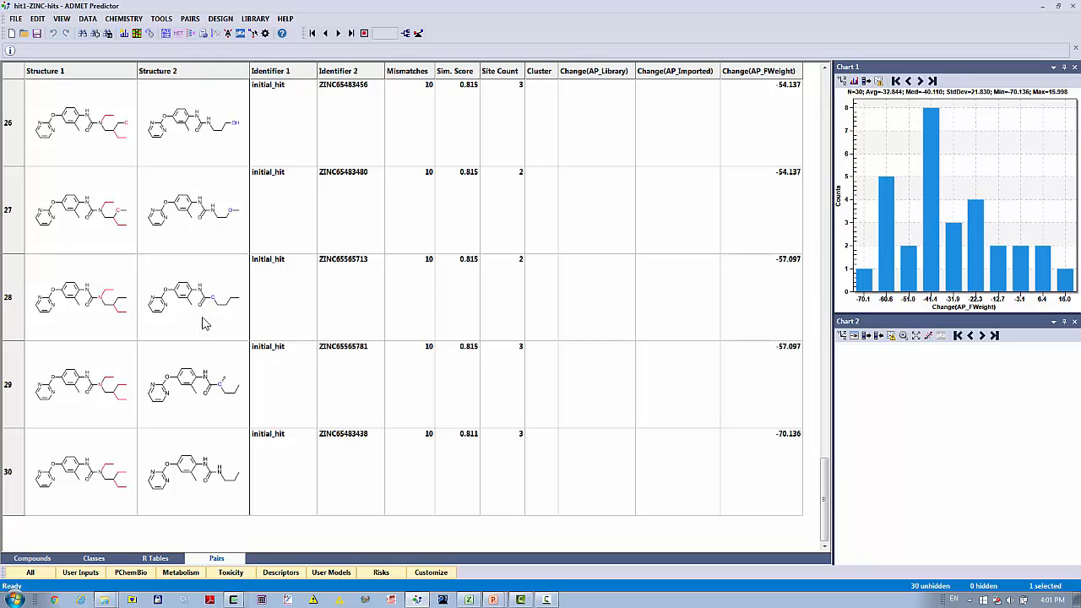
pyautogui.scroll(8, 199, 317)
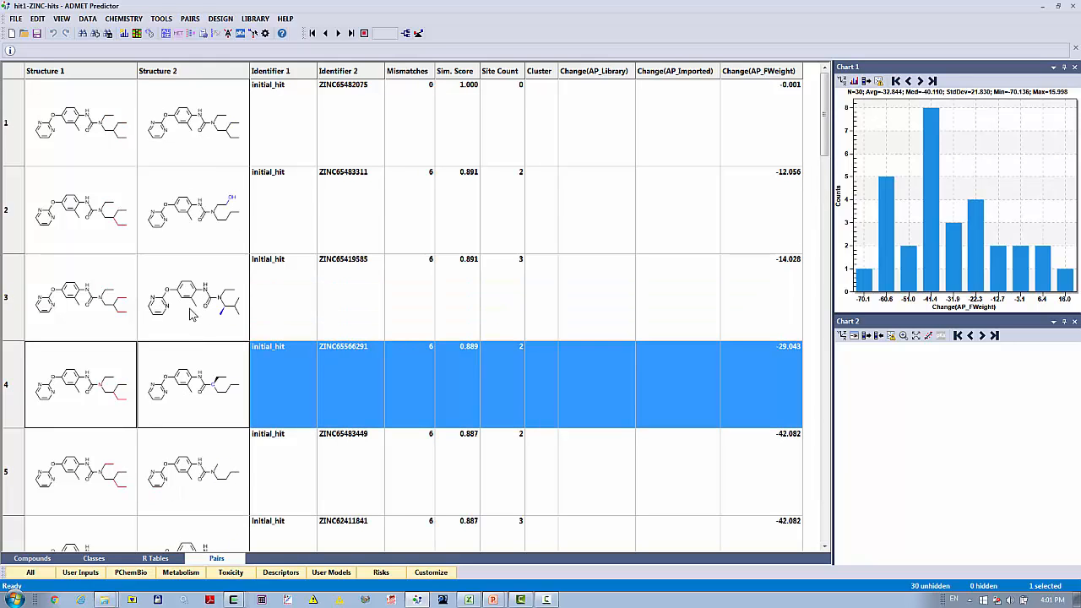
# - Start a Combinatorial Transform from the compounds table and review its reaction classes without changing them
pyautogui.click(43, 561)
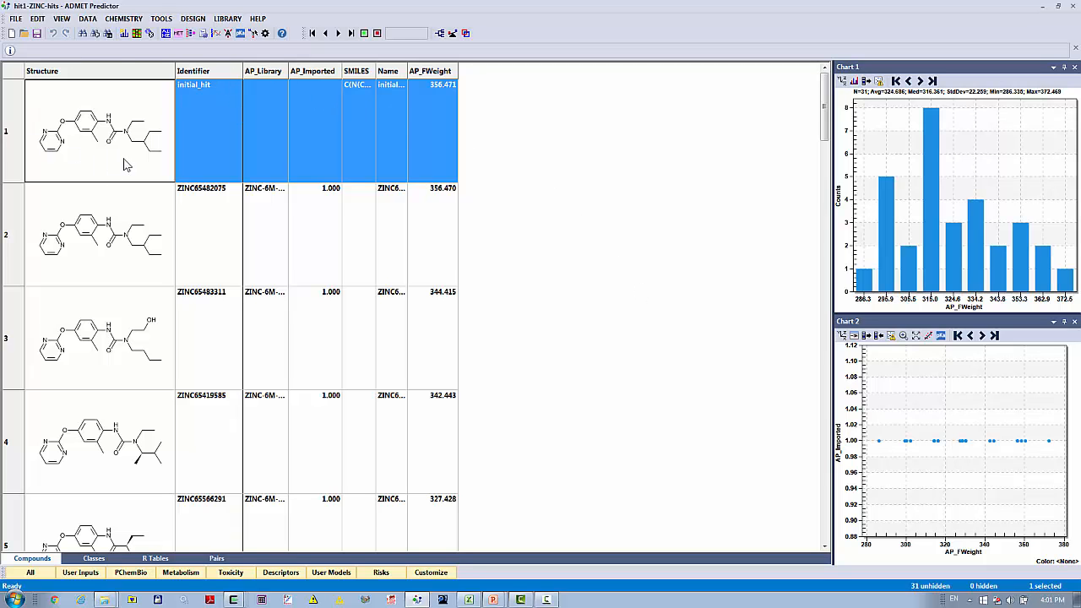
pyautogui.click(194, 20)
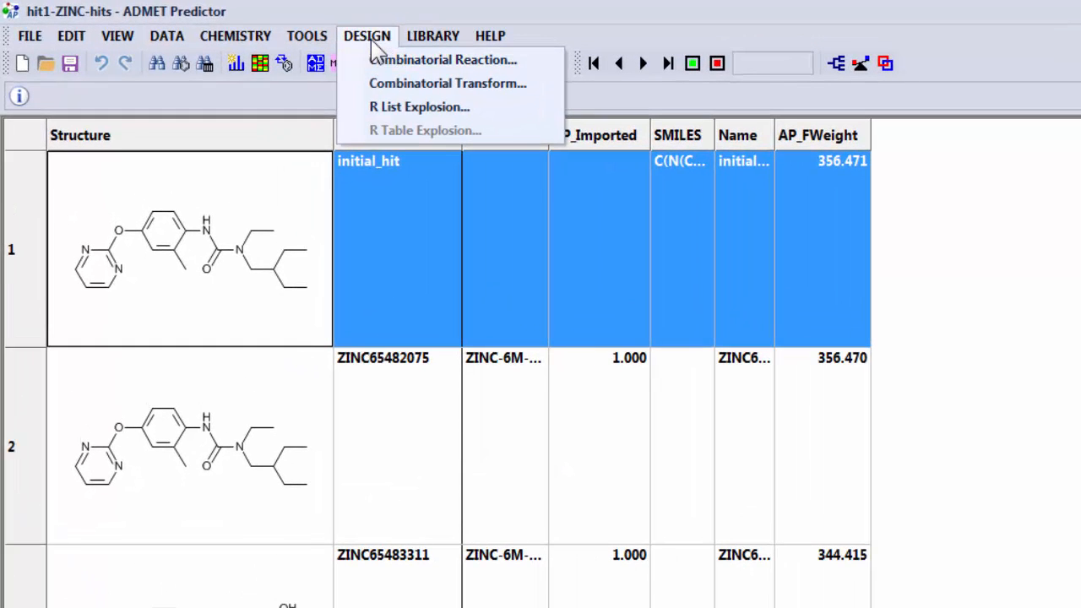
pyautogui.click(373, 84)
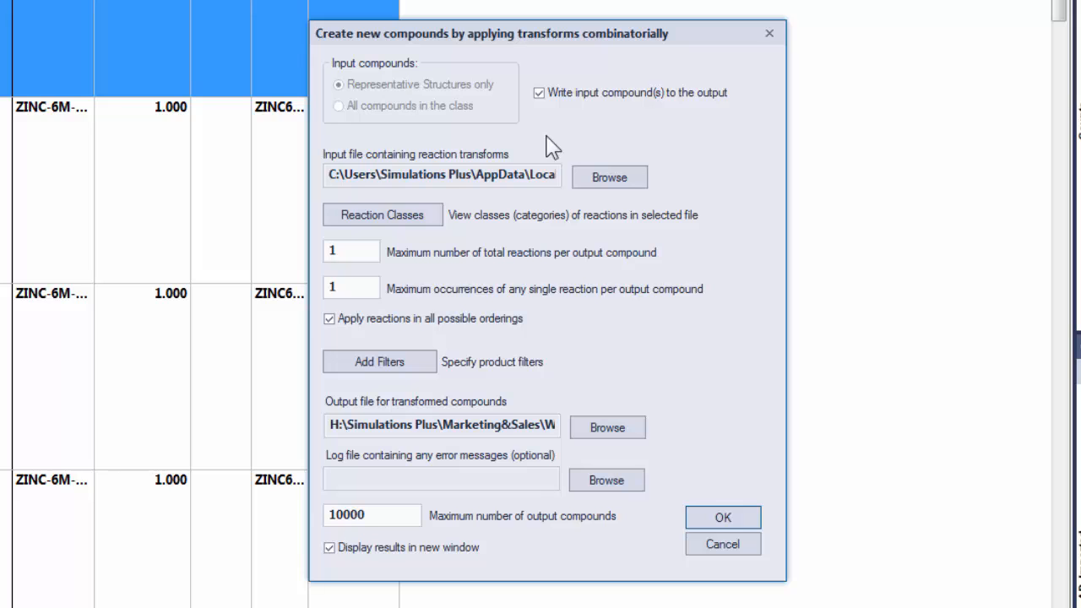
pyautogui.click(422, 218)
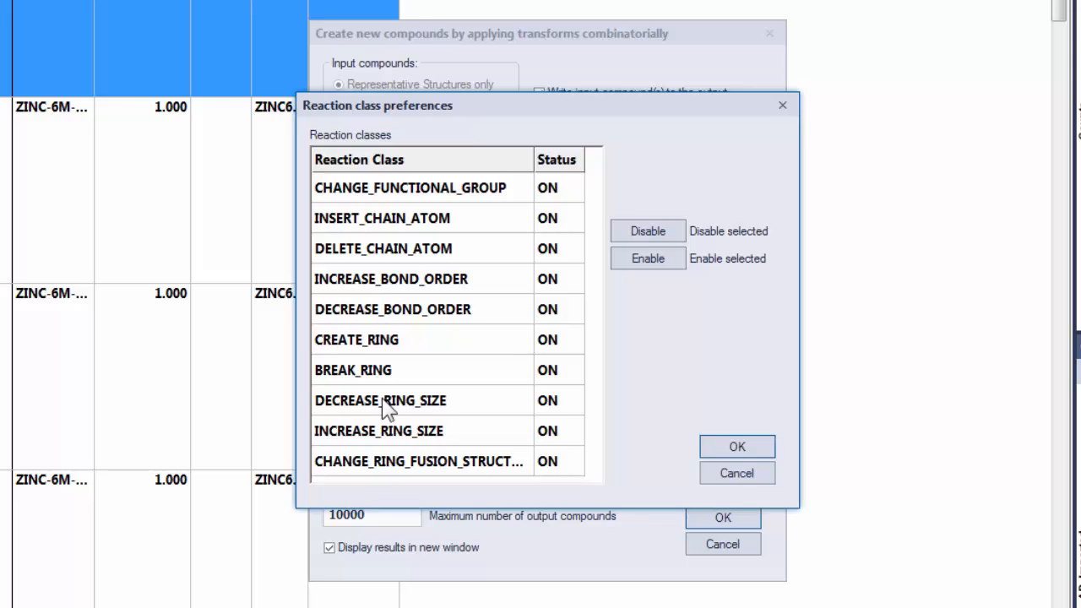
pyautogui.click(718, 474)
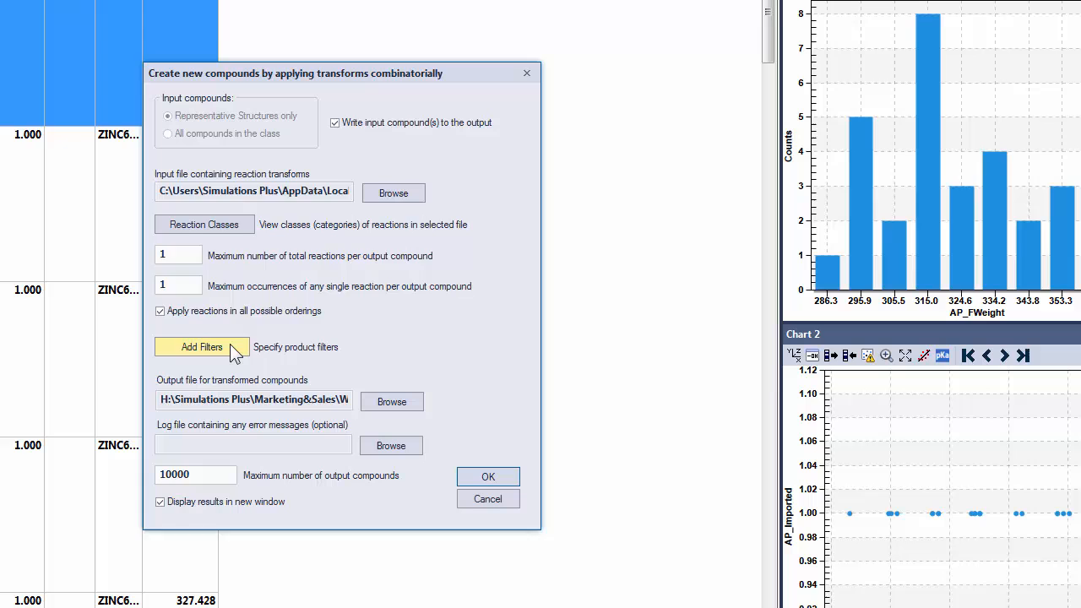
# - Load myfilter.cqf as the product filter and run the combinatorial transform
pyautogui.click(418, 368)
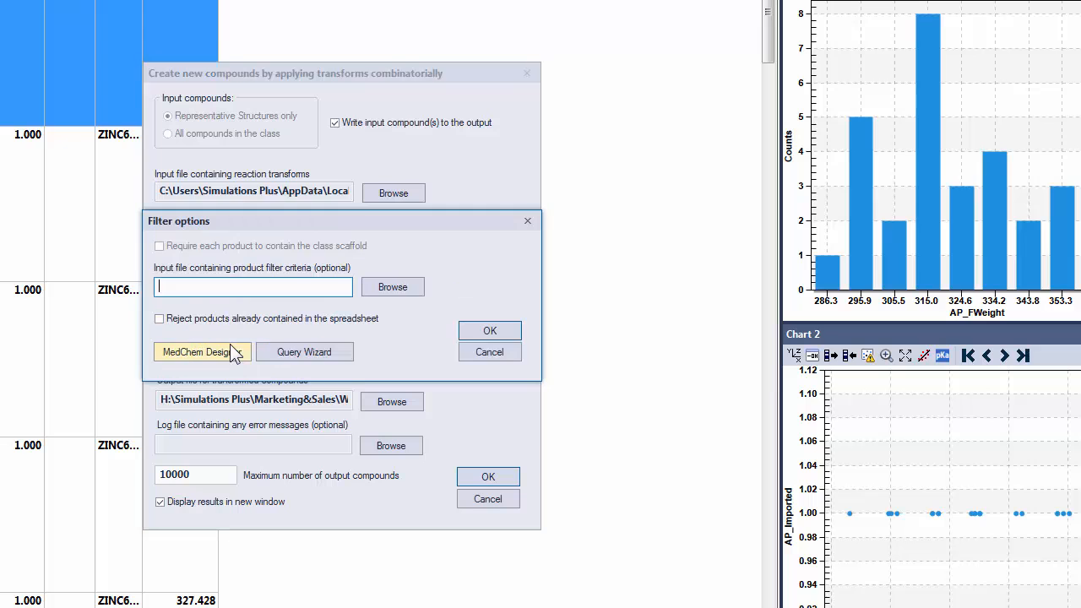
pyautogui.click(392, 288)
pyautogui.click(318, 241)
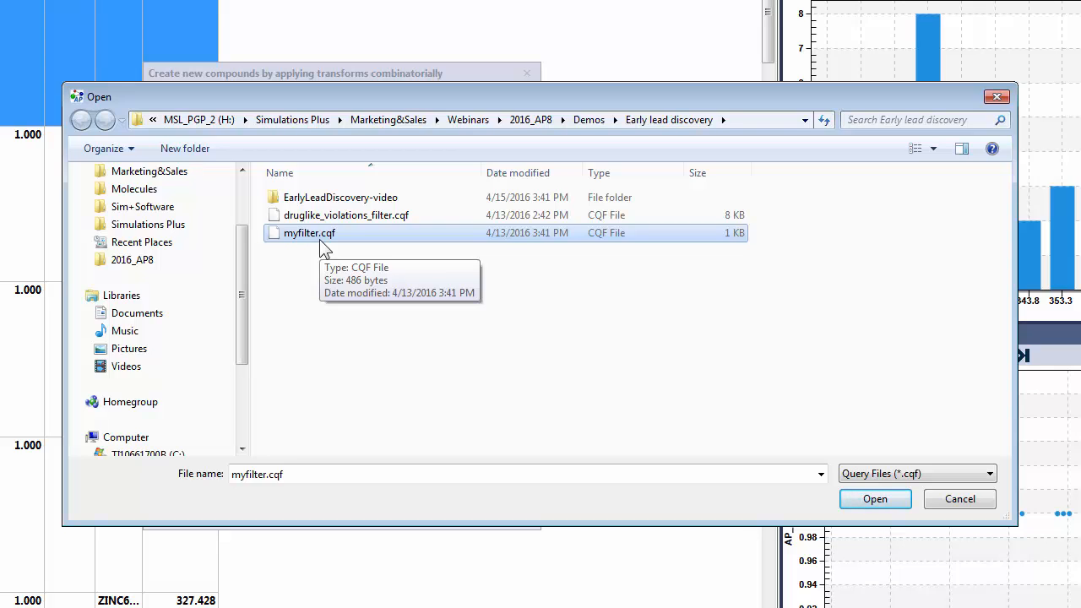
pyautogui.click(864, 499)
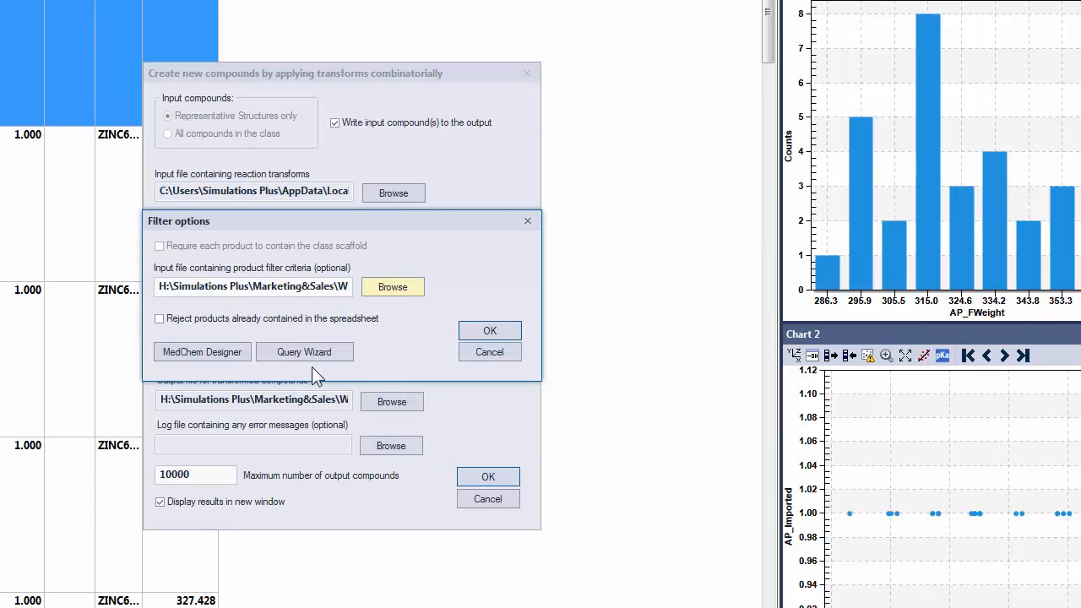
pyautogui.click(485, 333)
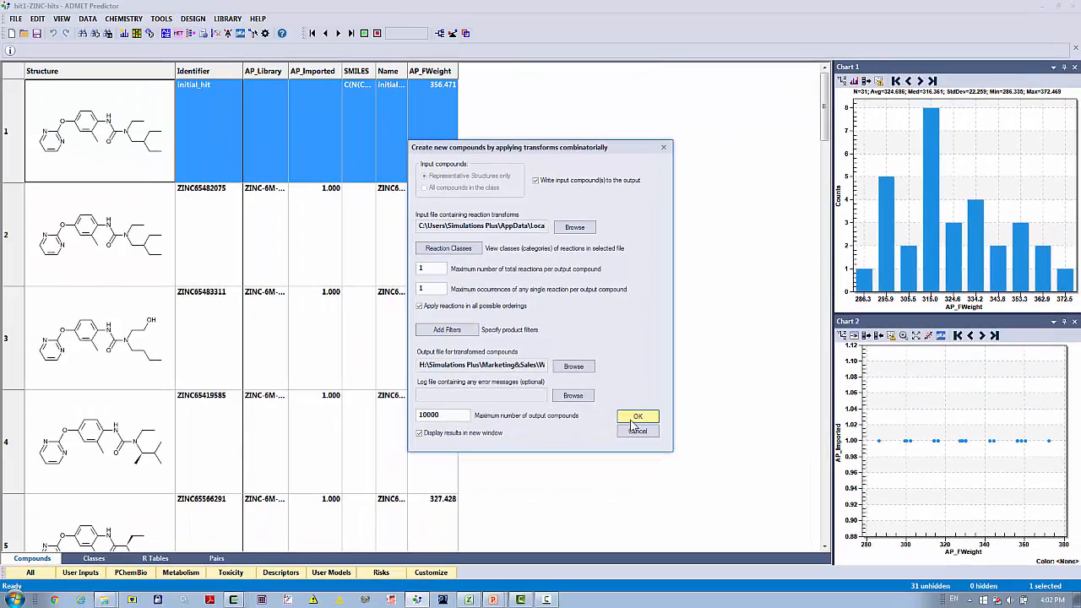
pyautogui.click(636, 417)
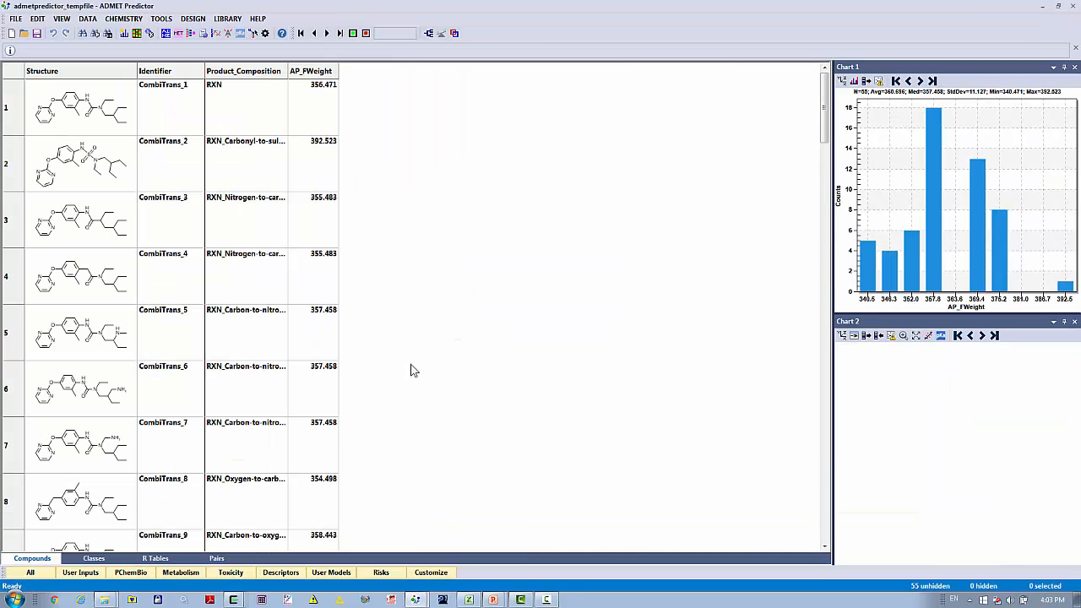
# - Increase the row height and widen the Structure column in the table of transformed compounds
pyautogui.moveTo(7, 136); pyautogui.dragTo(6, 176)
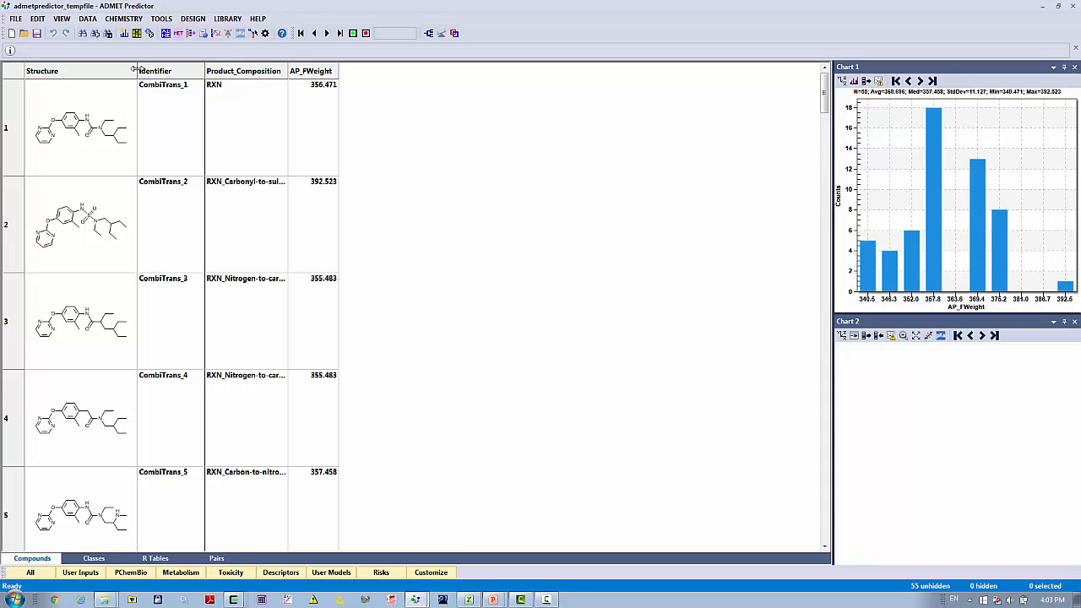
pyautogui.moveTo(137, 70); pyautogui.dragTo(211, 66)
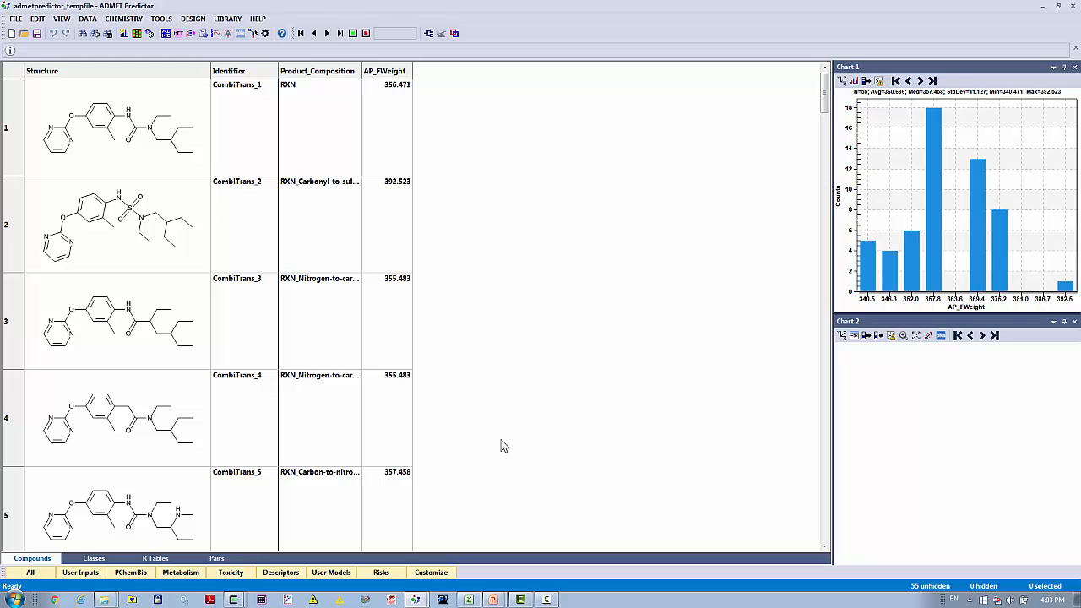
# - Examine the structures and reaction names of the transformed compounds through the whole list, ending back at the first compound
pyautogui.scroll(-1, 503, 445)
pyautogui.scroll(-1, 500, 446)
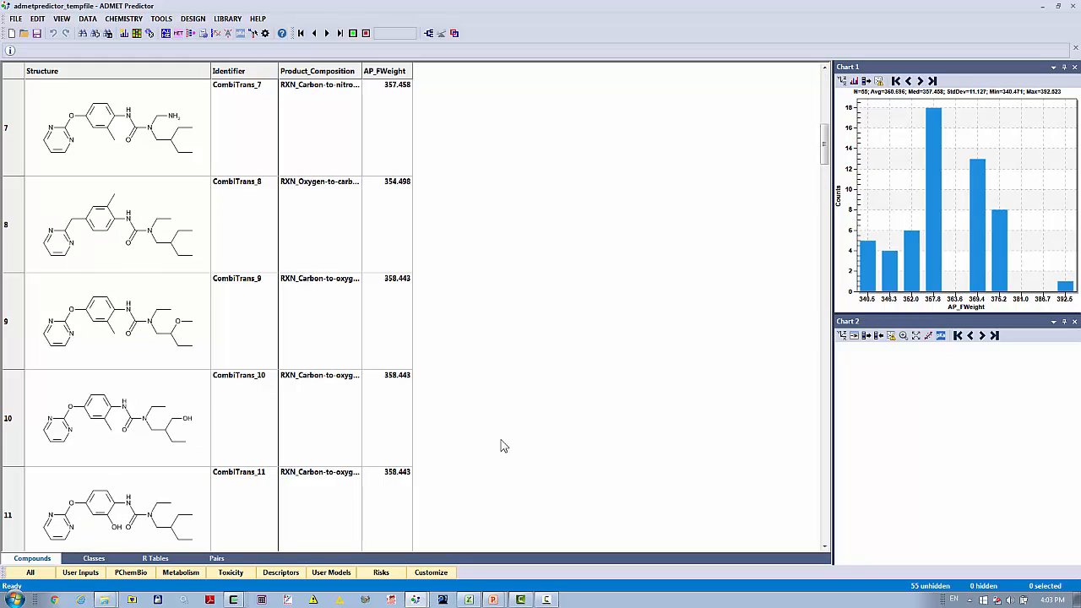
pyautogui.scroll(-1, 501, 446)
pyautogui.scroll(-2, 501, 446)
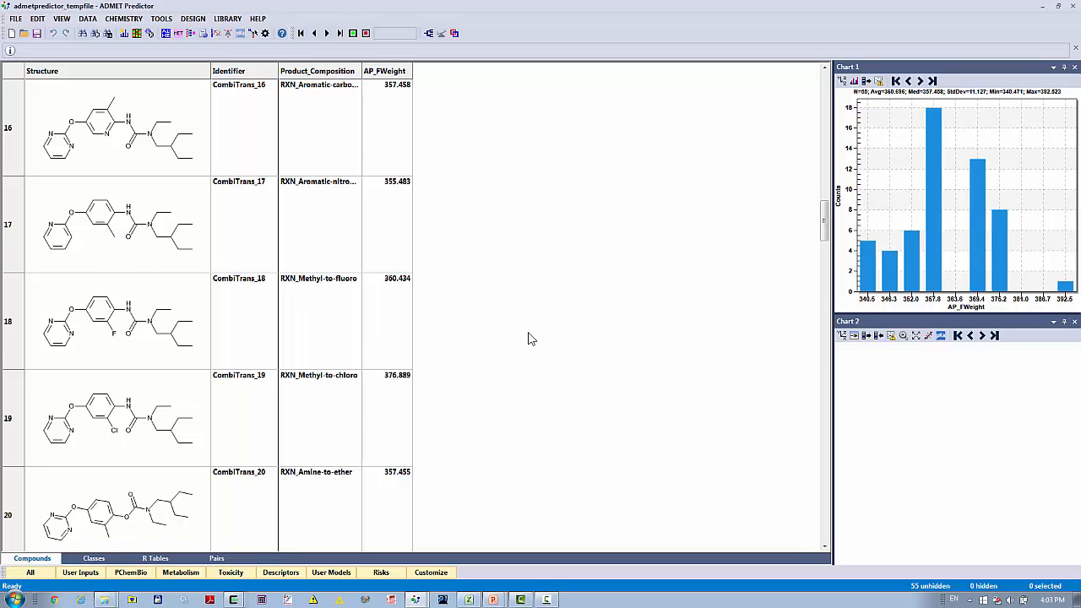
pyautogui.scroll(-1, 528, 339)
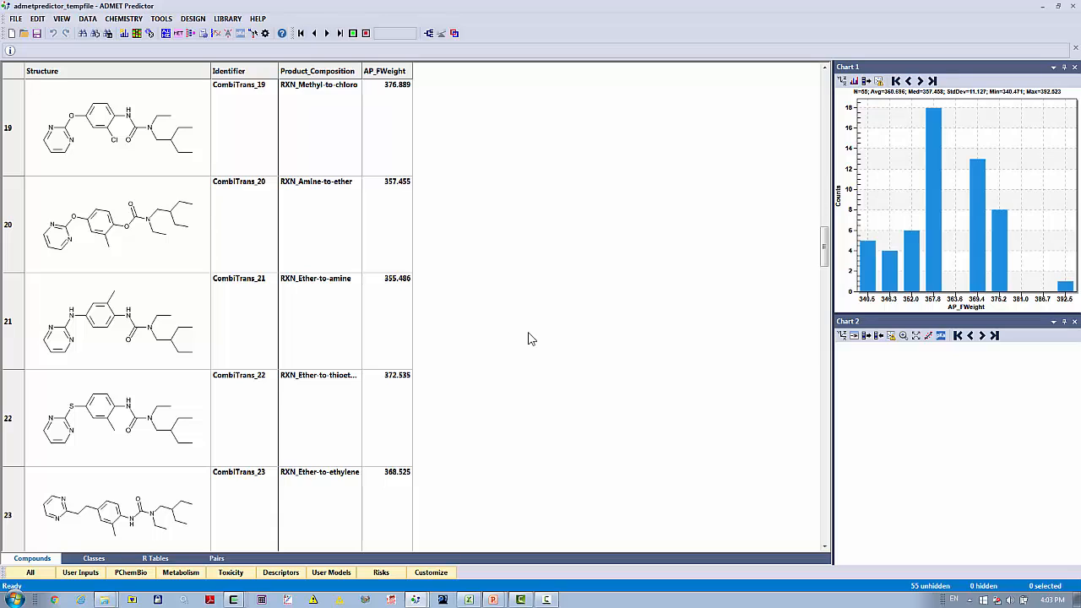
pyautogui.scroll(-1, 528, 339)
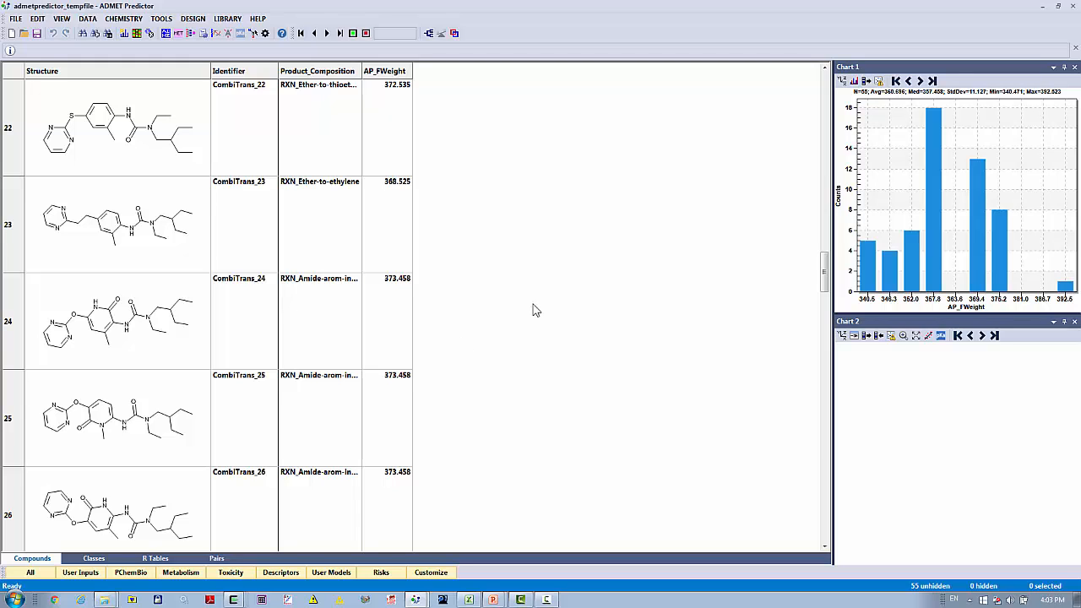
pyautogui.scroll(-1, 532, 310)
pyautogui.scroll(-1, 533, 310)
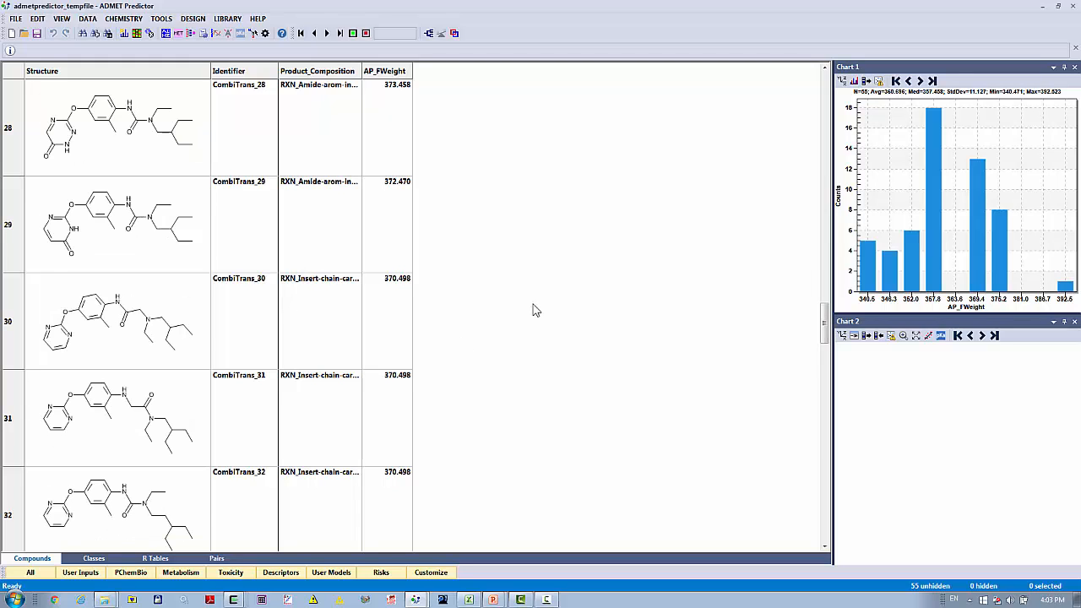
pyautogui.scroll(-4, 533, 310)
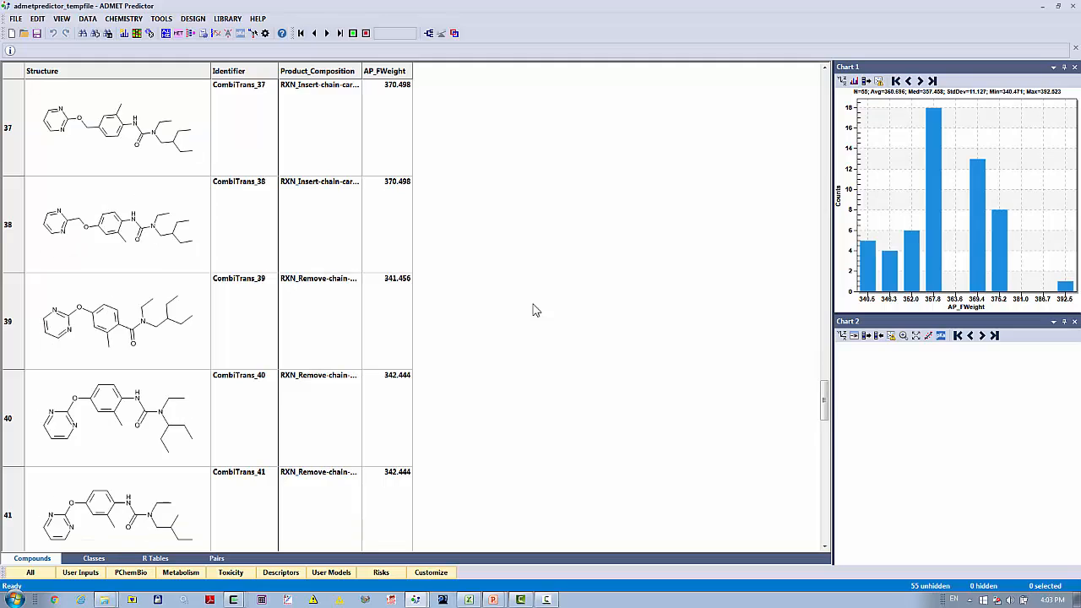
pyautogui.scroll(-1, 533, 311)
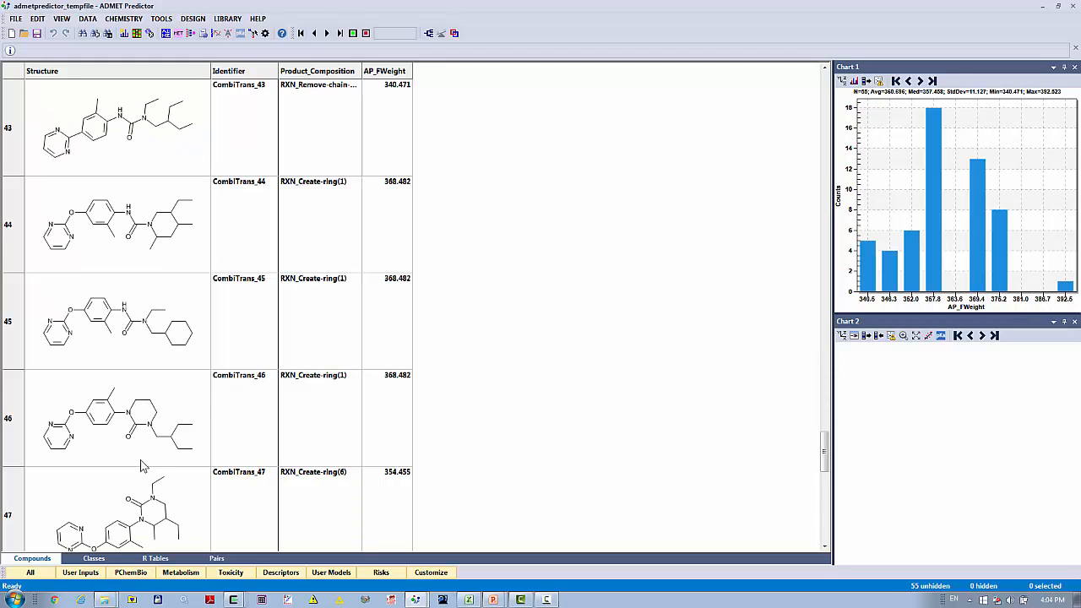
pyautogui.scroll(-1, 127, 454)
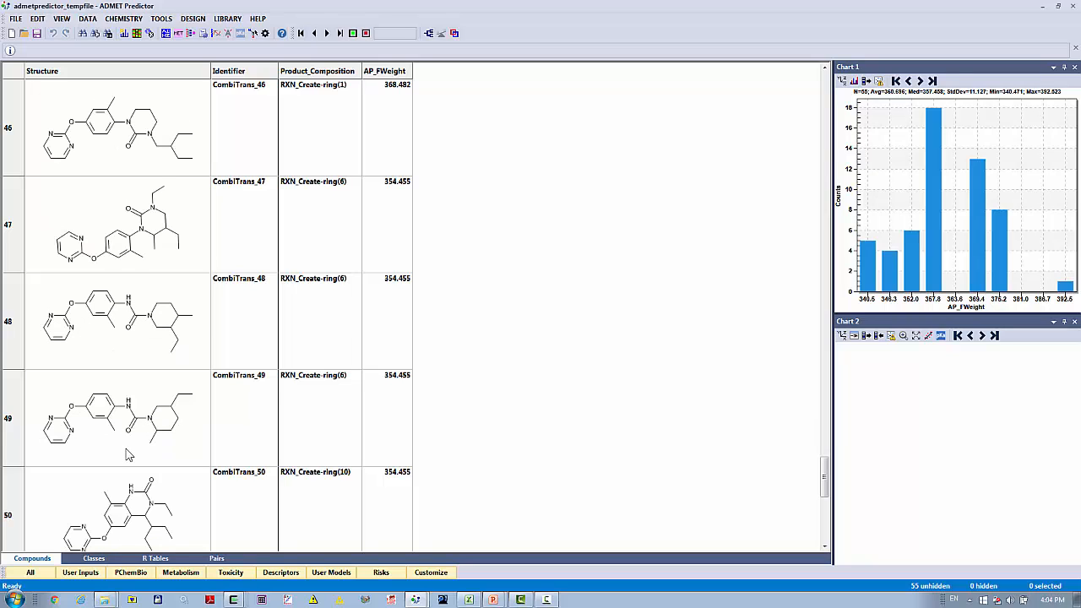
pyautogui.scroll(-1, 127, 454)
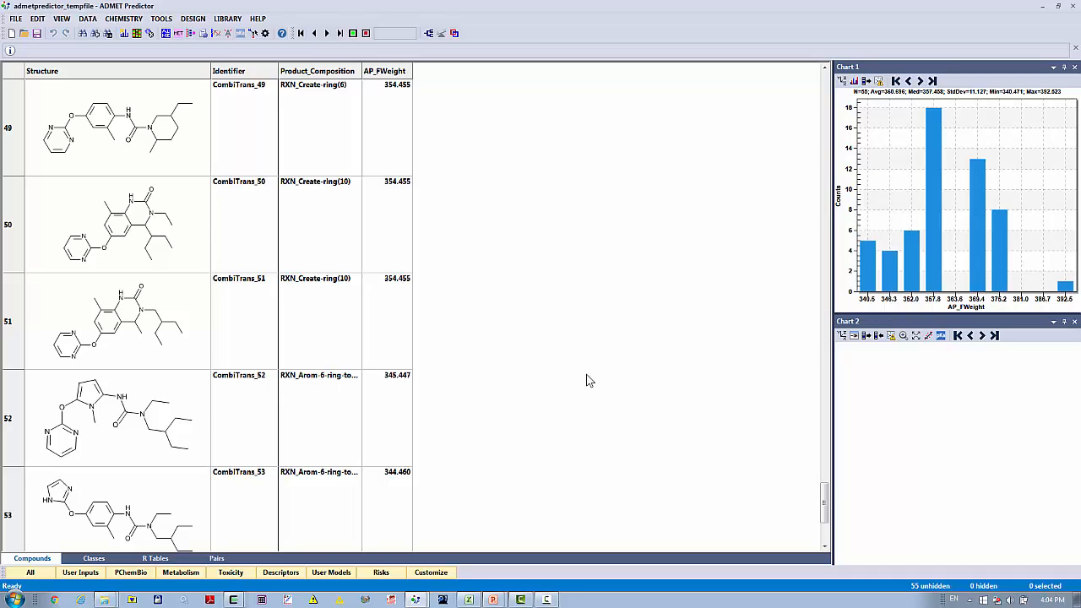
pyautogui.scroll(-1, 589, 381)
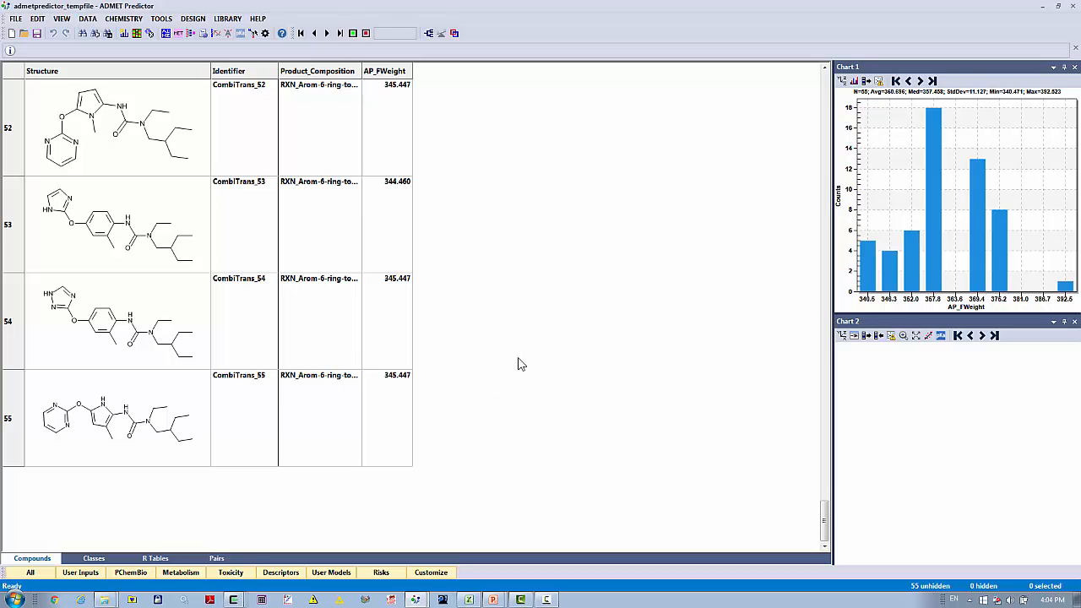
pyautogui.scroll(15, 488, 394)
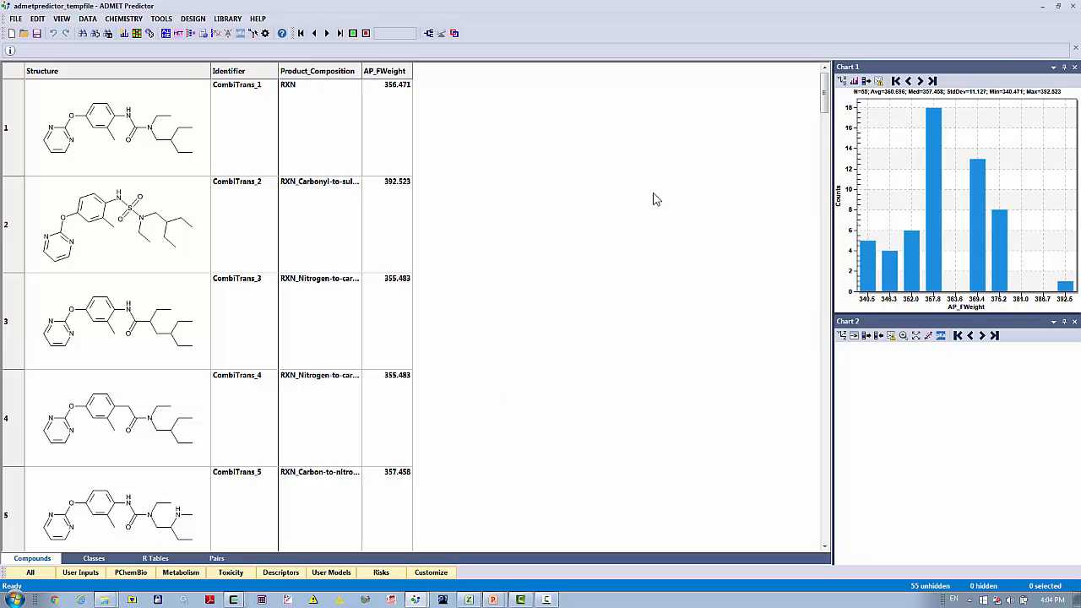
# - Minimize both ADMET Predictor windows and switch to the PowerPoint slide show
pyautogui.click(1043, 7)
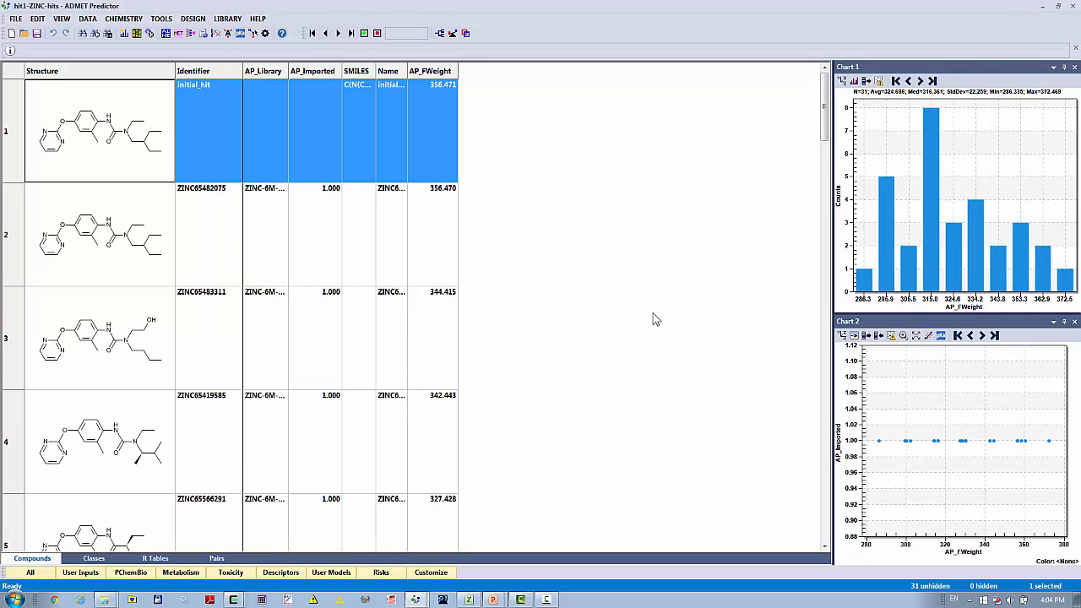
pyautogui.click(1043, 8)
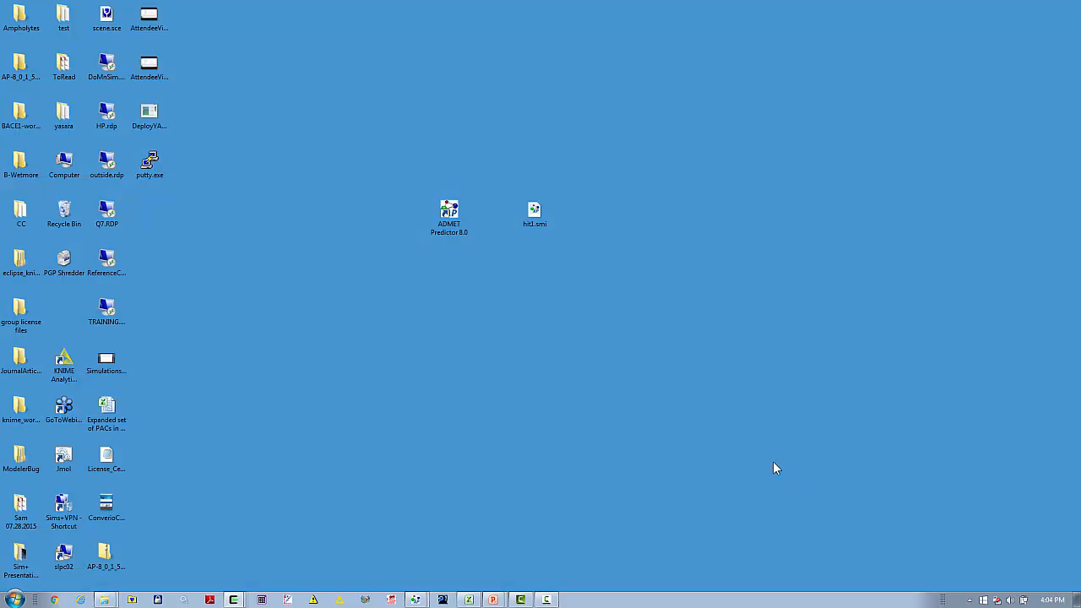
pyautogui.moveTo(493, 601)
pyautogui.hotkey('alt', 'Tab')
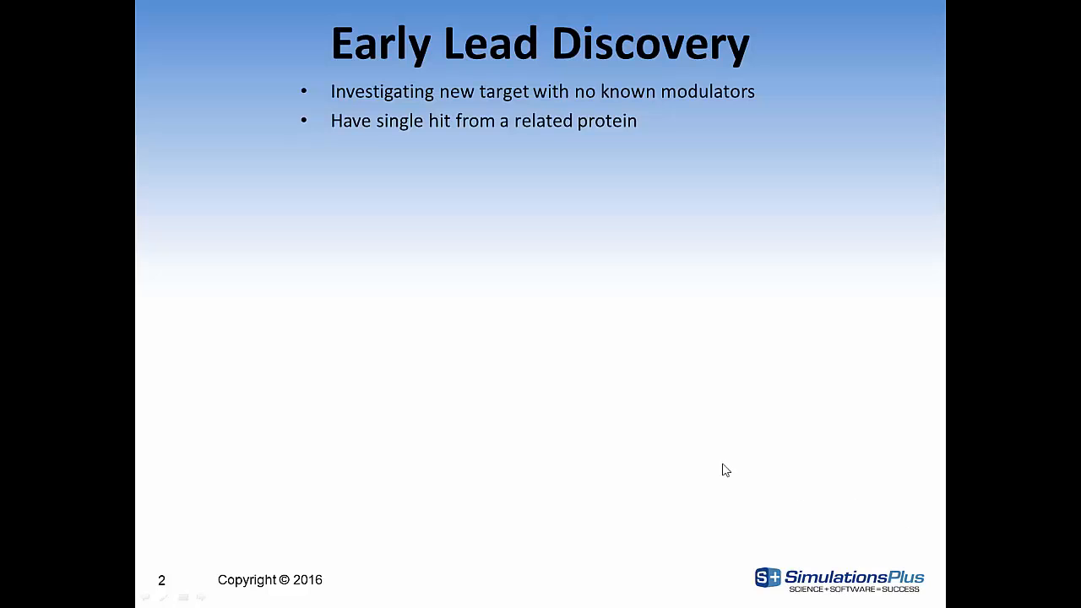
pyautogui.click(723, 464)
pyautogui.click(723, 464)
pyautogui.click(722, 465)
pyautogui.click(723, 464)
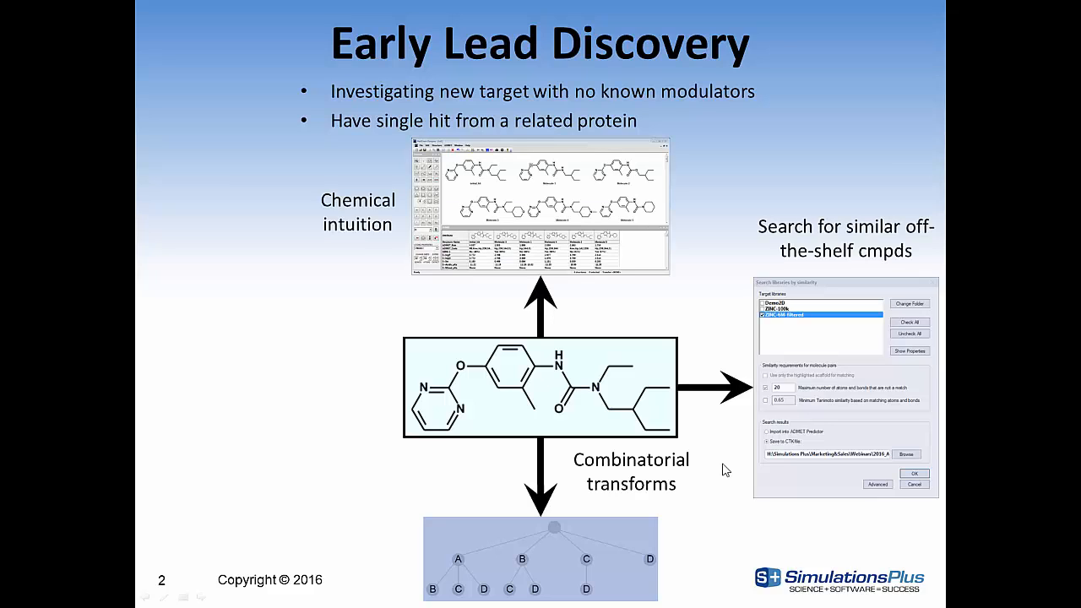
pyautogui.click(723, 465)
pyautogui.click(723, 464)
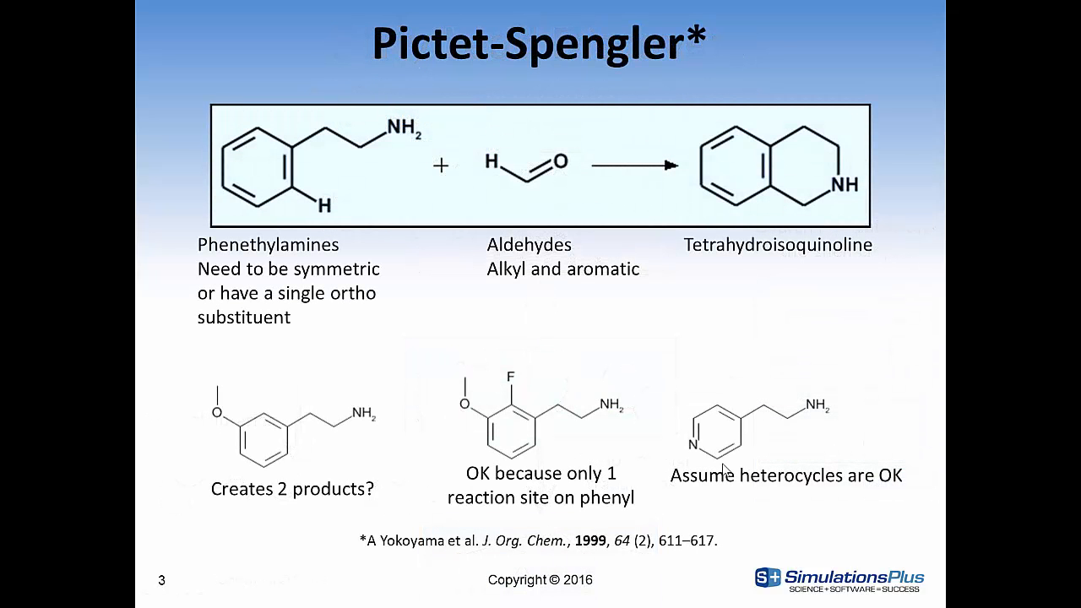
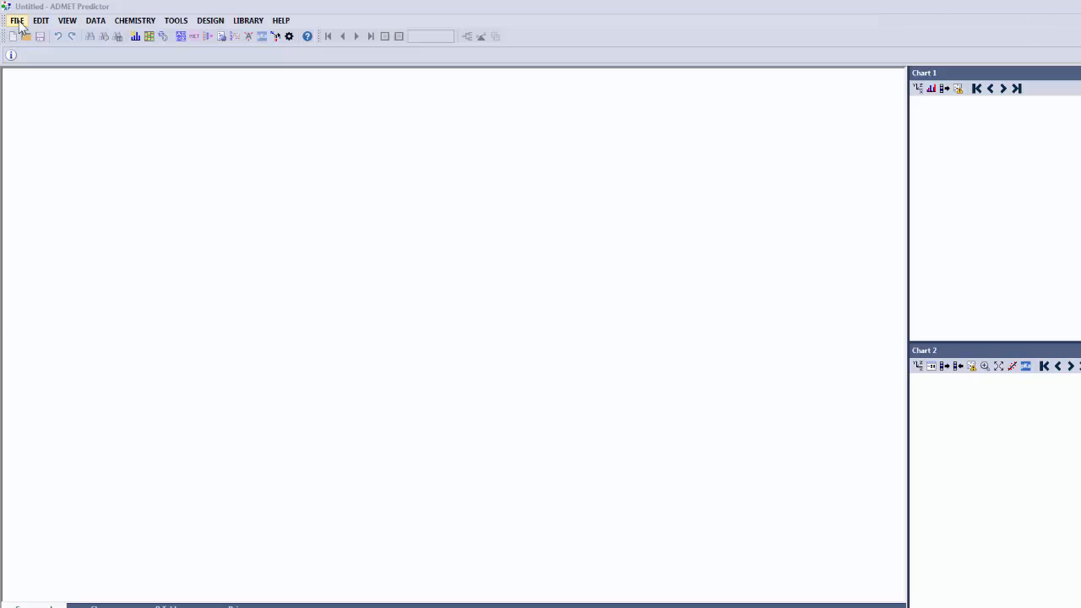
# - Open the phenethylamines_6.ctk structure file from the Early lead discovery folder
pyautogui.click(17, 21)
pyautogui.click(5, 33)
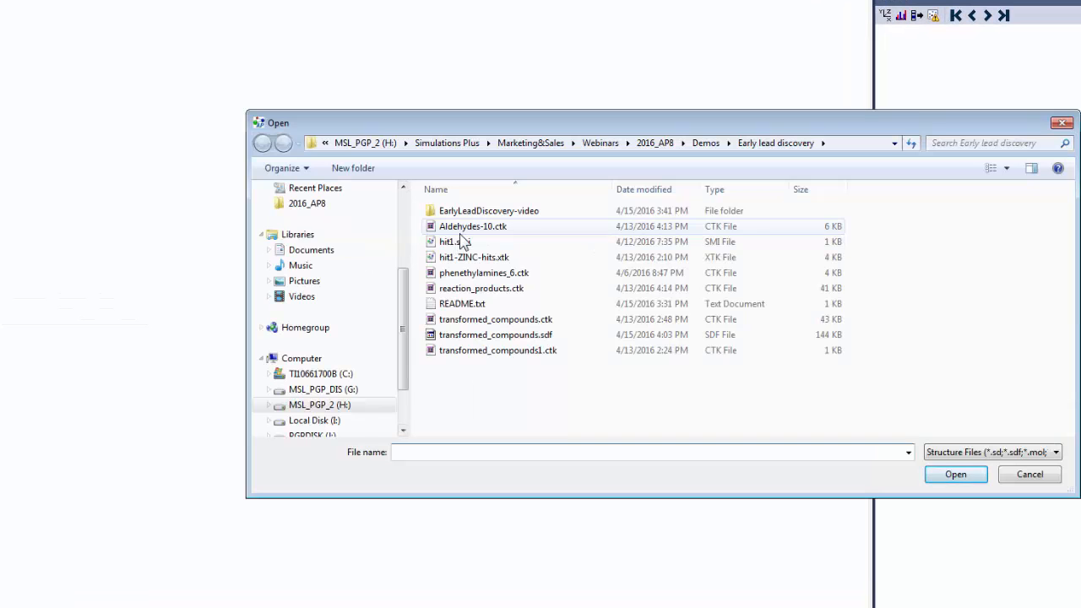
pyautogui.click(490, 279)
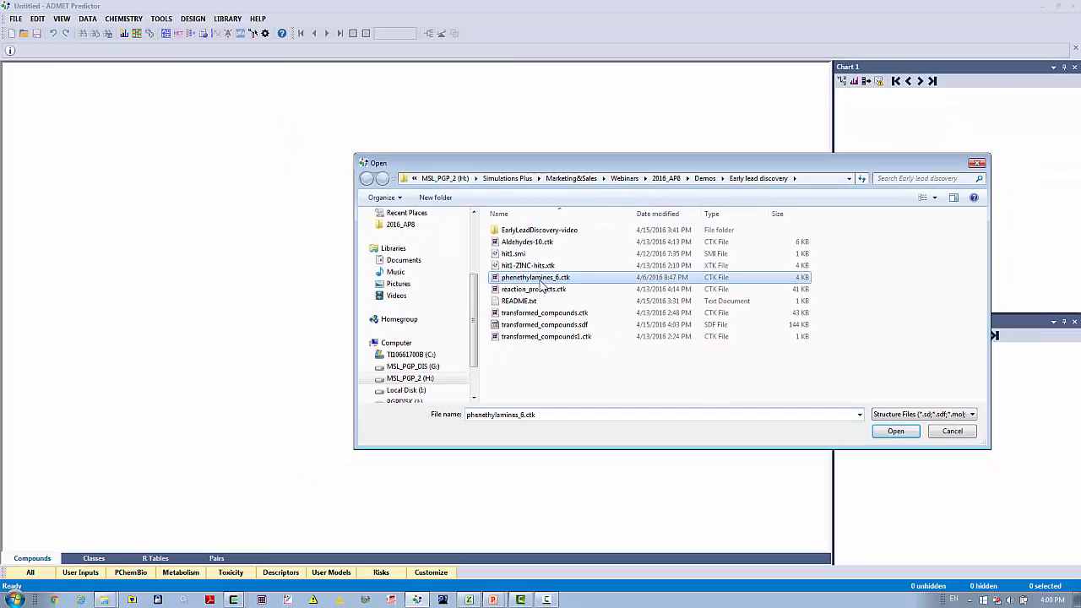
pyautogui.doubleClick(541, 280)
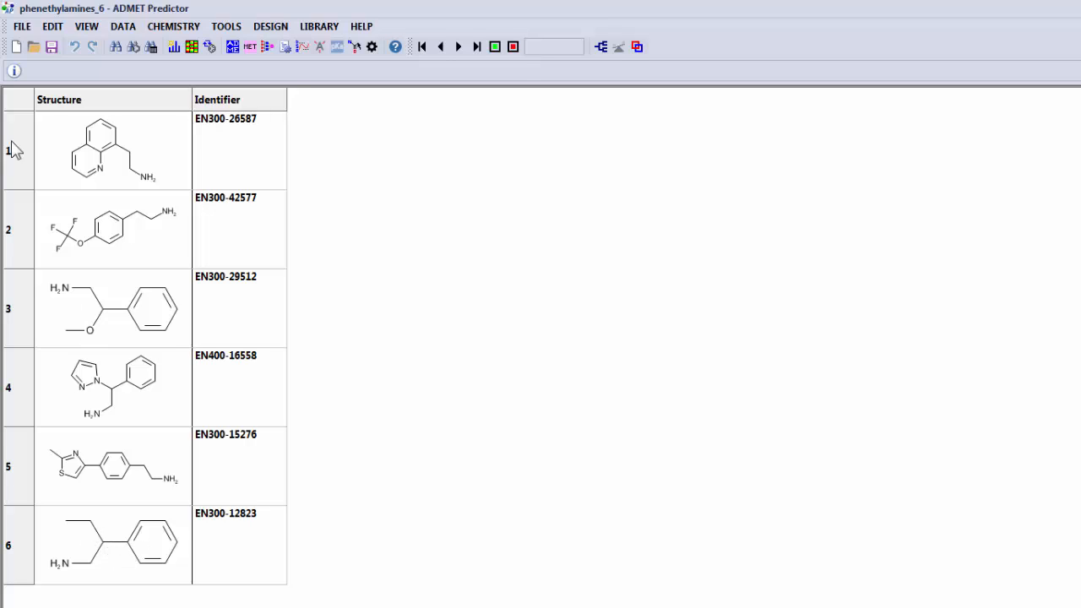
# - Open the Aldehydes-10.ctk structure file and look through its aldehyde structures
pyautogui.click(22, 26)
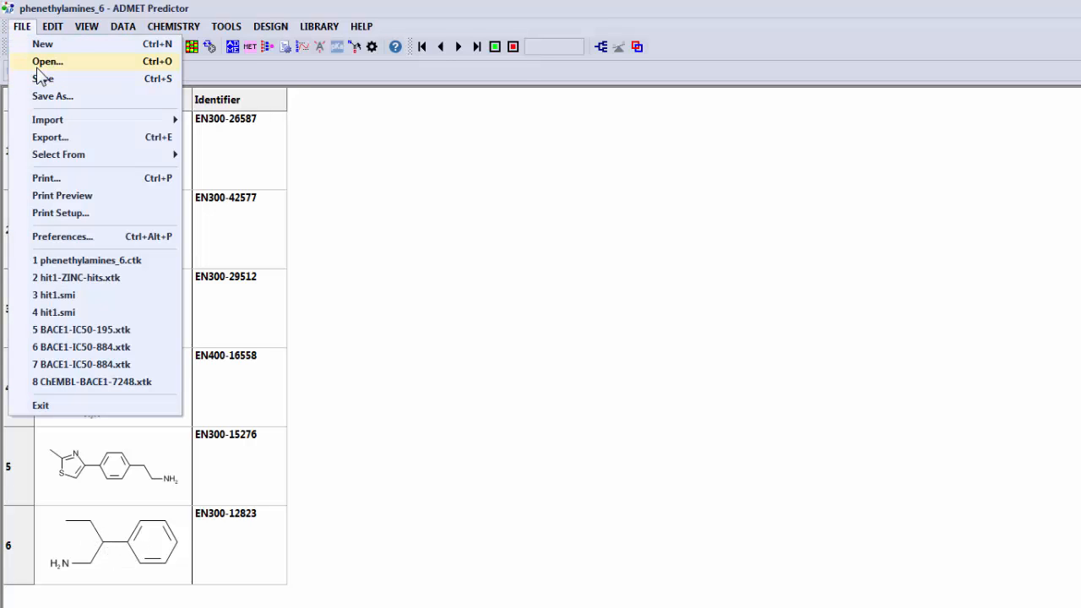
pyautogui.click(42, 62)
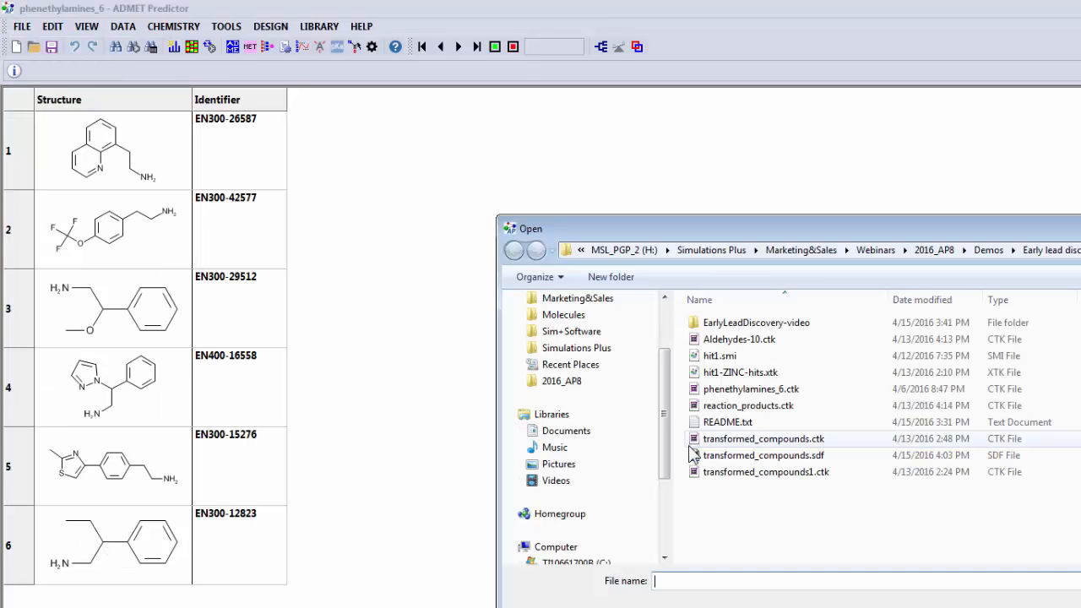
pyautogui.doubleClick(713, 340)
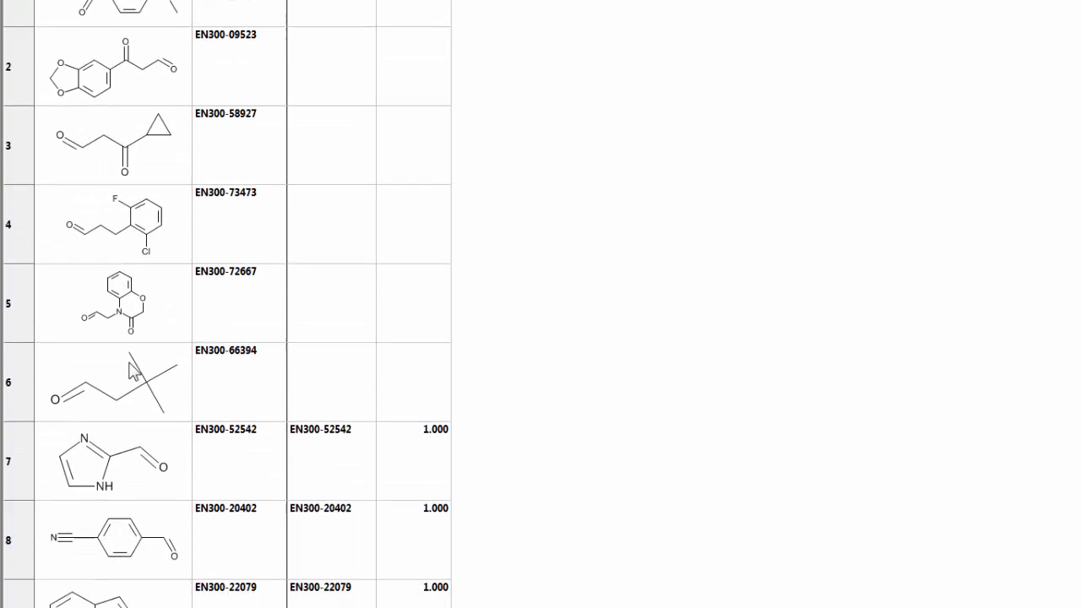
pyautogui.scroll(-2, 642, 402)
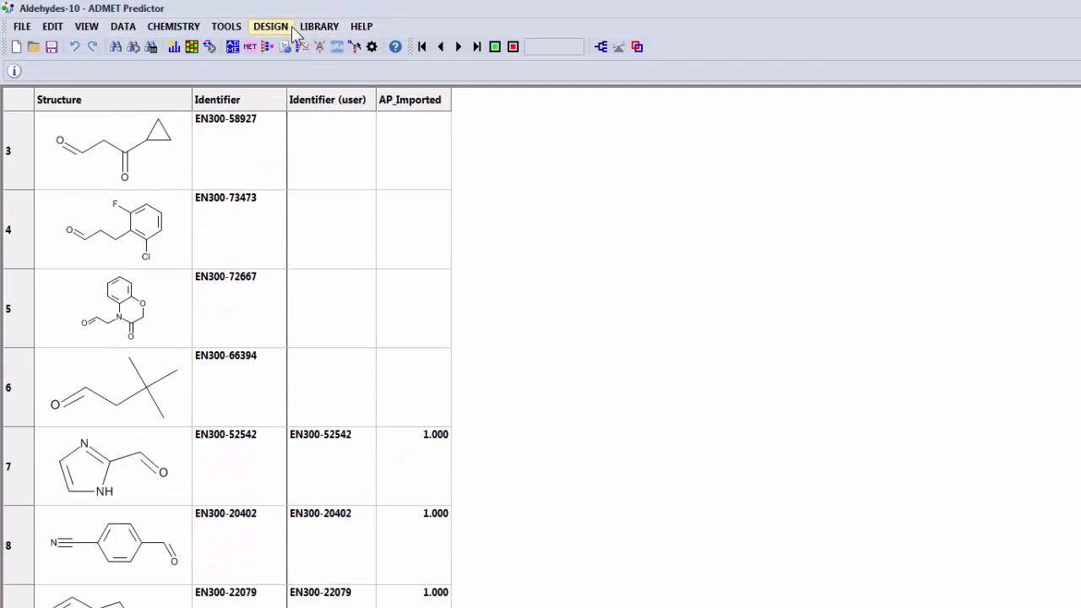
# - Start a Combinatorial Reaction and open MedChem Designer to sketch its reaction
pyautogui.click(288, 31)
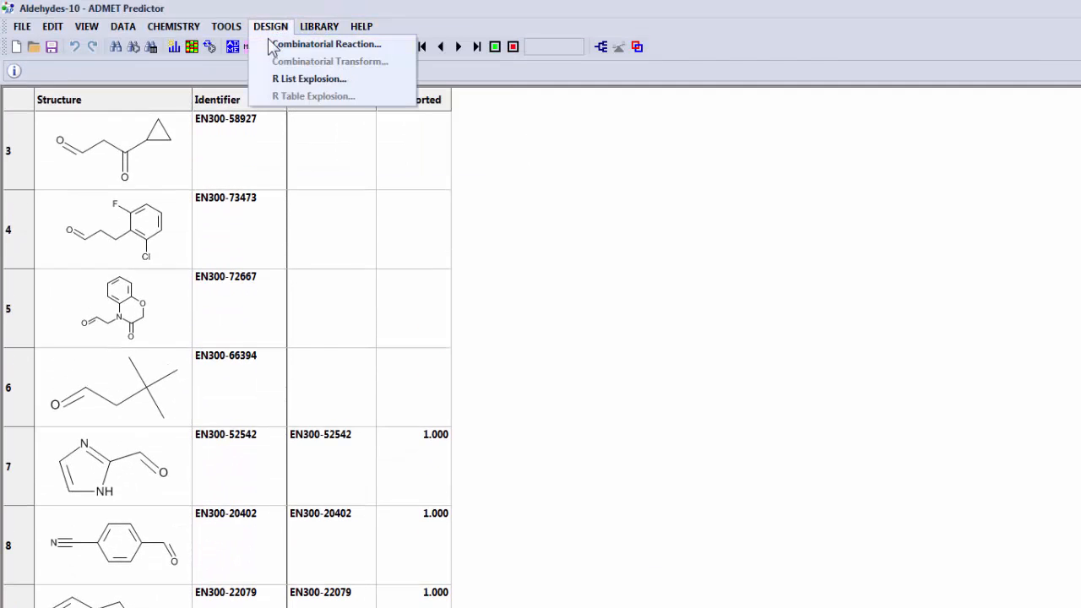
pyautogui.click(308, 44)
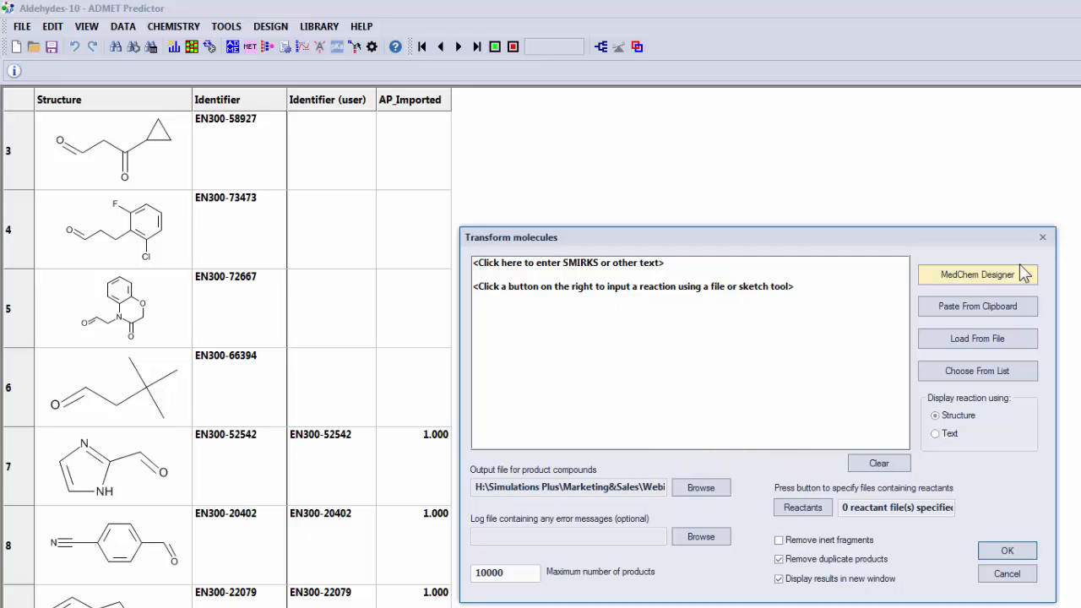
pyautogui.click(1012, 277)
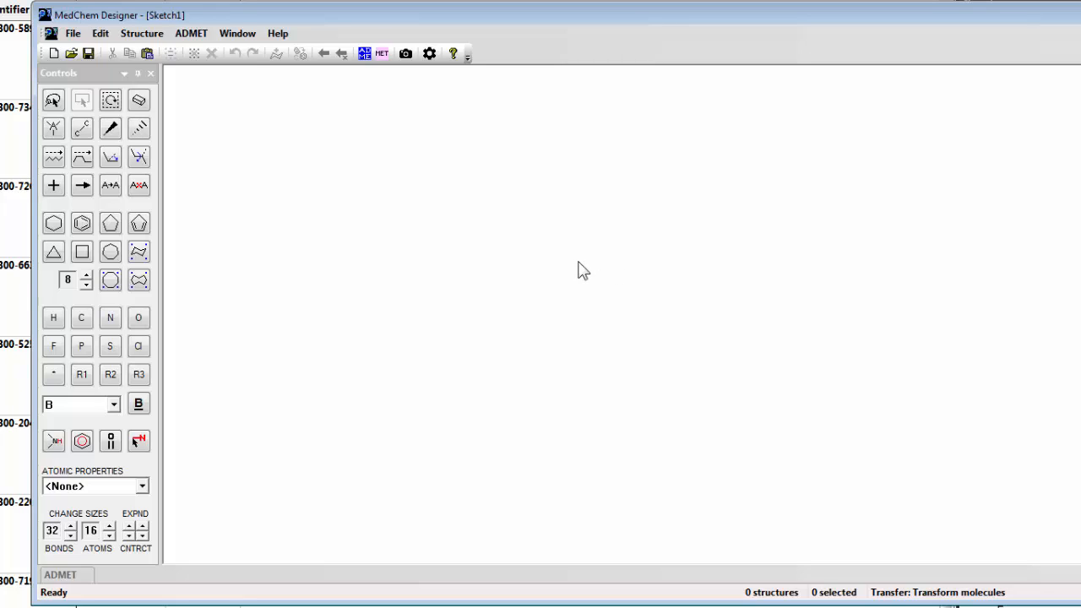
# - Draw phenethylamine as the first reactant: a benzene ring with a two-carbon chain ending in nitrogen
pyautogui.click(82, 224)
pyautogui.click(347, 250)
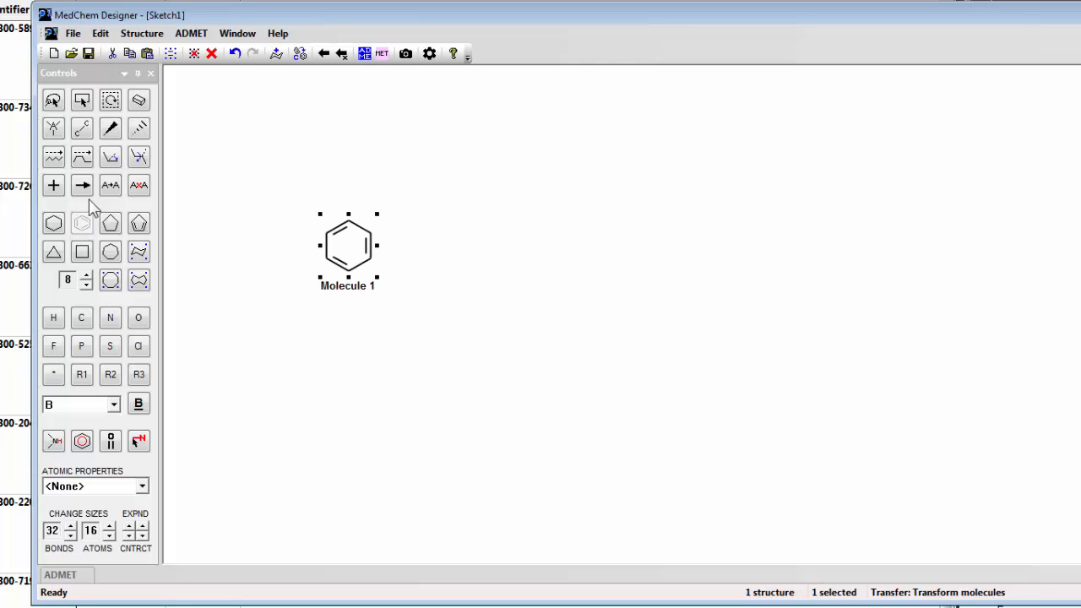
pyautogui.click(61, 158)
pyautogui.moveTo(369, 234); pyautogui.dragTo(436, 215)
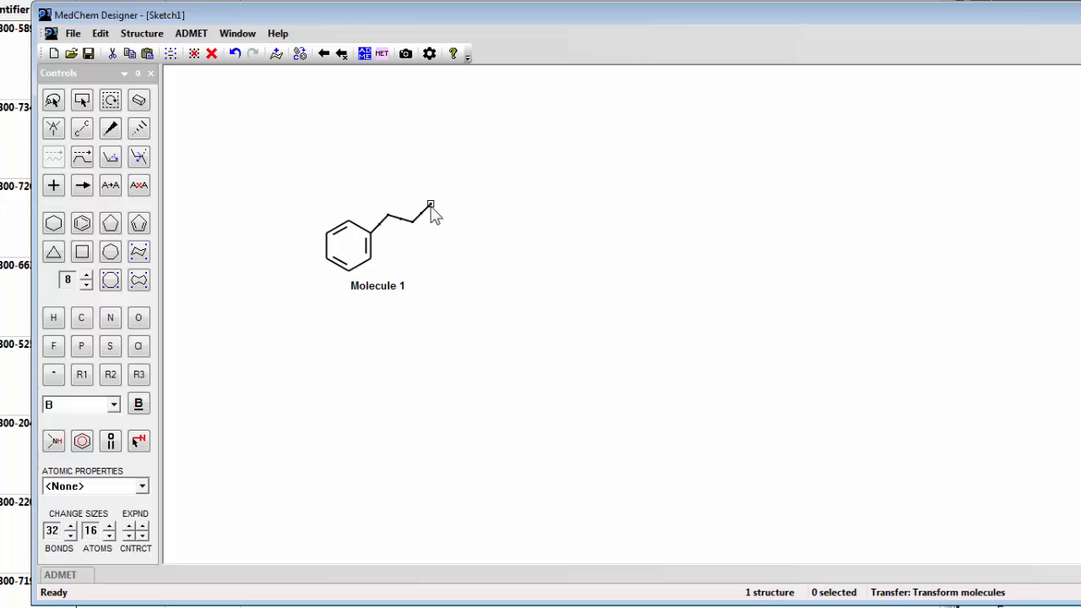
pyautogui.press('n')
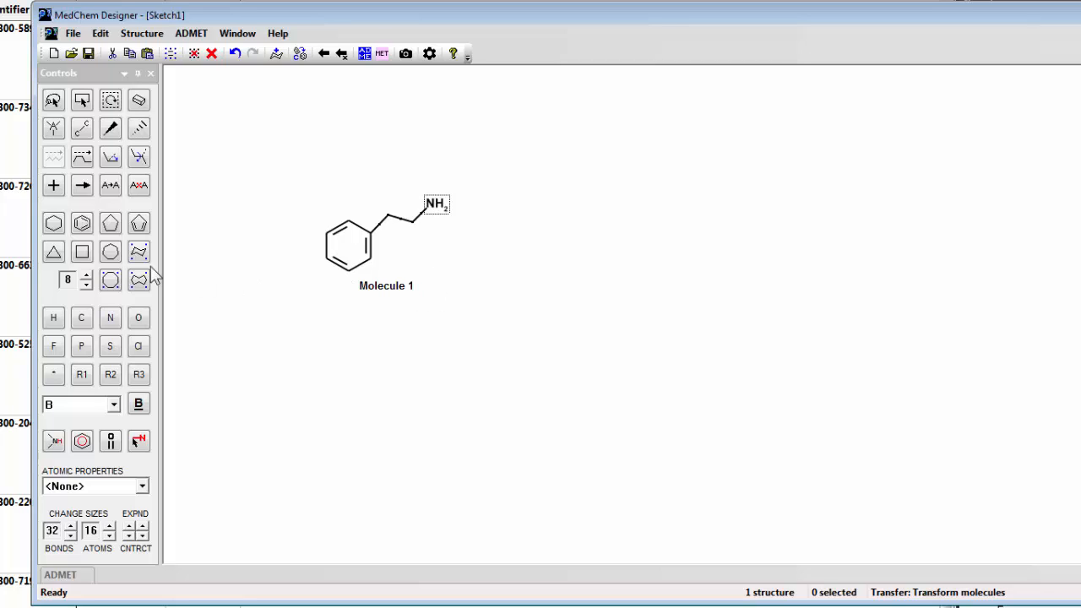
# - Add a plus sign after the amine and draw the second reactant, a C=O group with an explicit hydrogen on the carbon
pyautogui.click(52, 185)
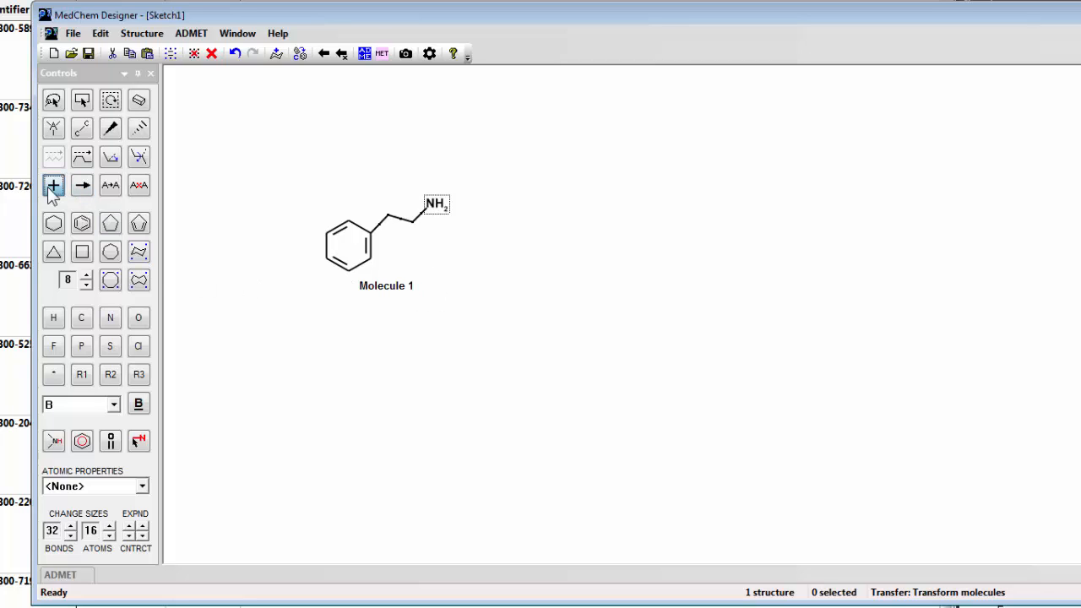
pyautogui.click(477, 255)
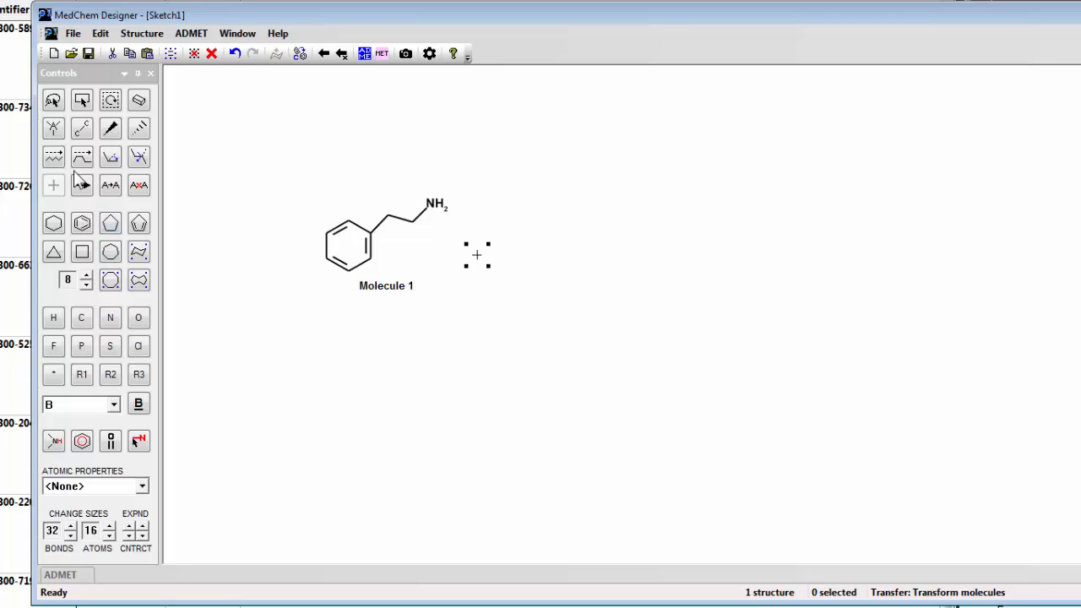
pyautogui.click(87, 137)
pyautogui.click(528, 244)
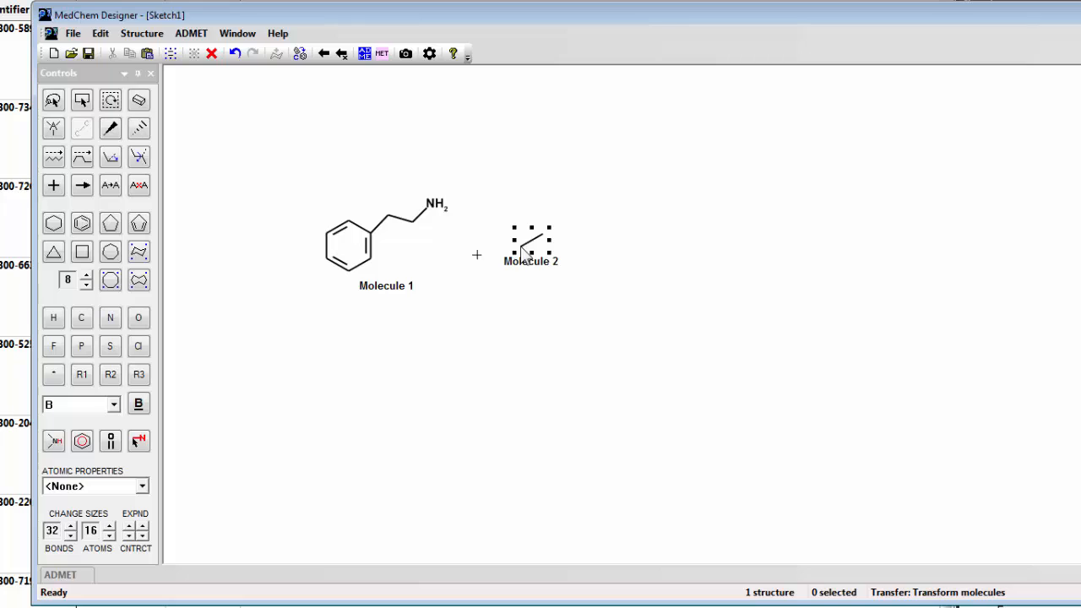
pyautogui.click(532, 239)
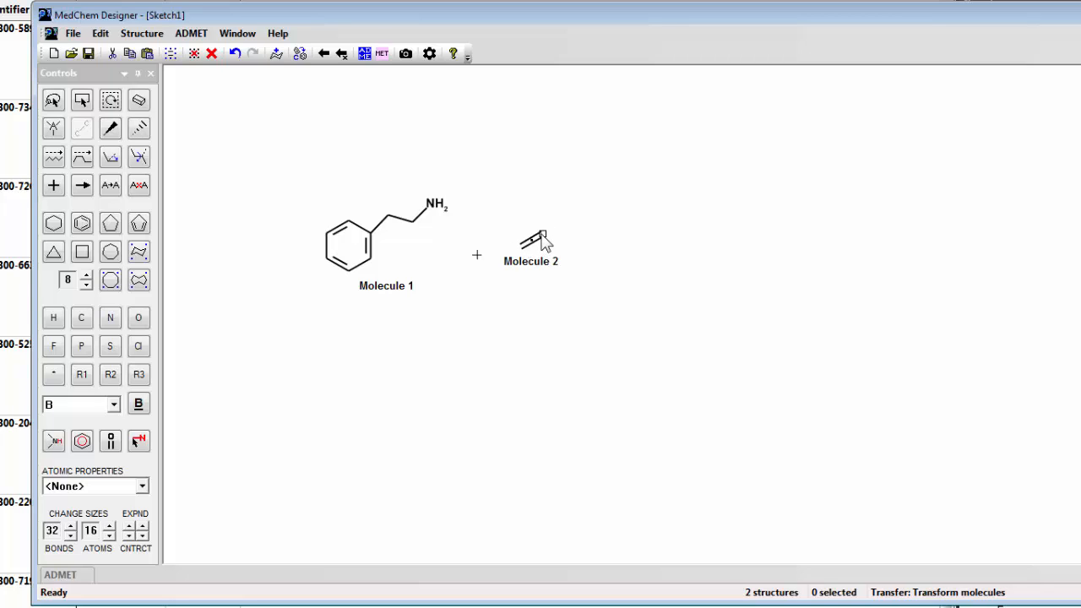
pyautogui.press('o')
pyautogui.click(521, 246)
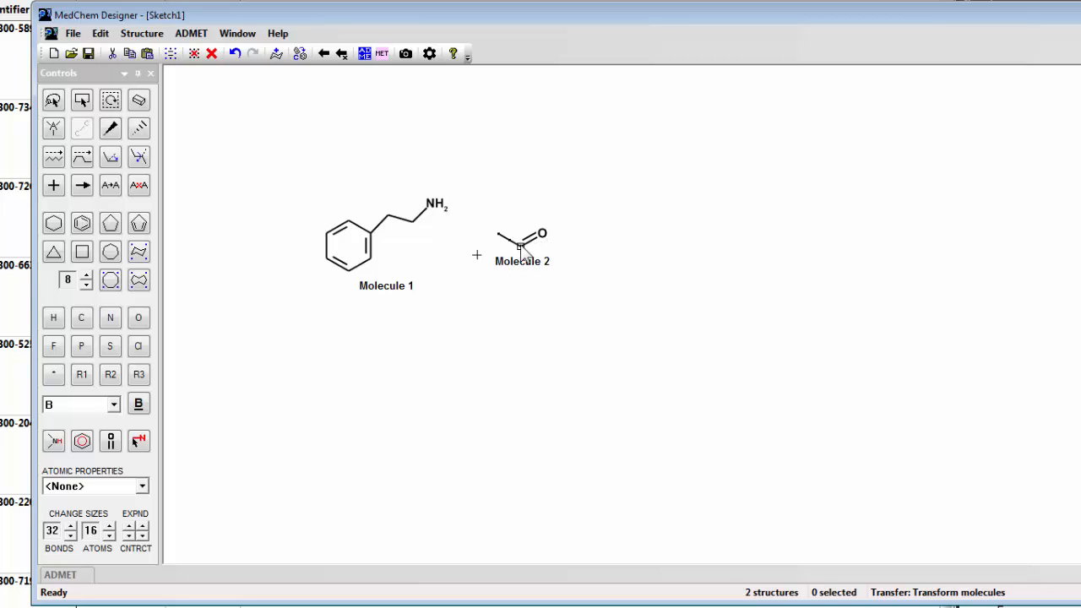
pyautogui.press('h')
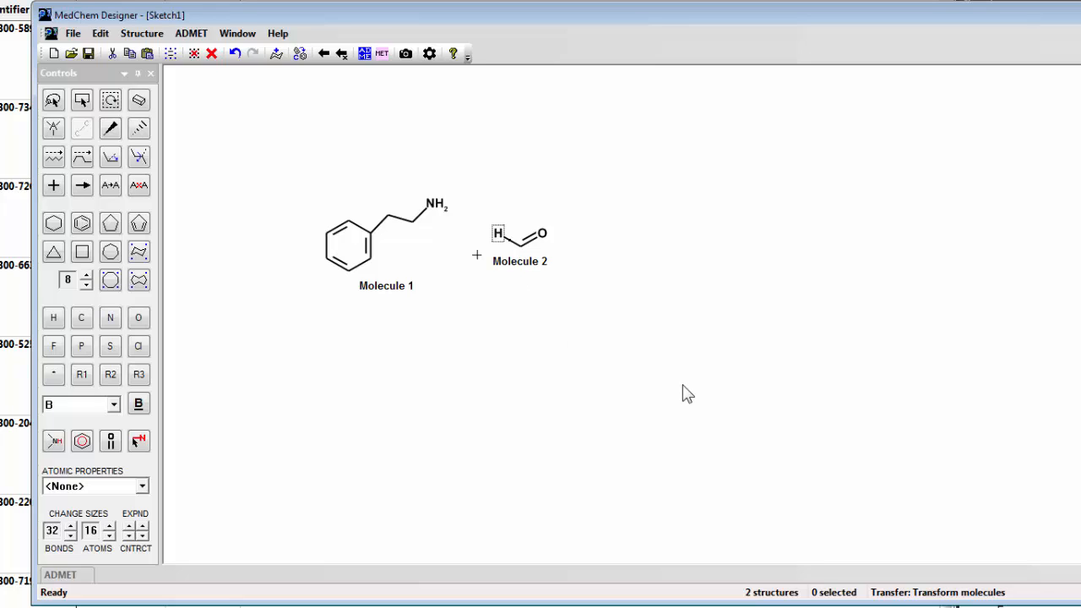
# - Add a reaction arrow and draw the tetrahydroisoquinoline product, fusing a saturated six-membered ring to benzene with nitrogen at position 2
pyautogui.click(81, 185)
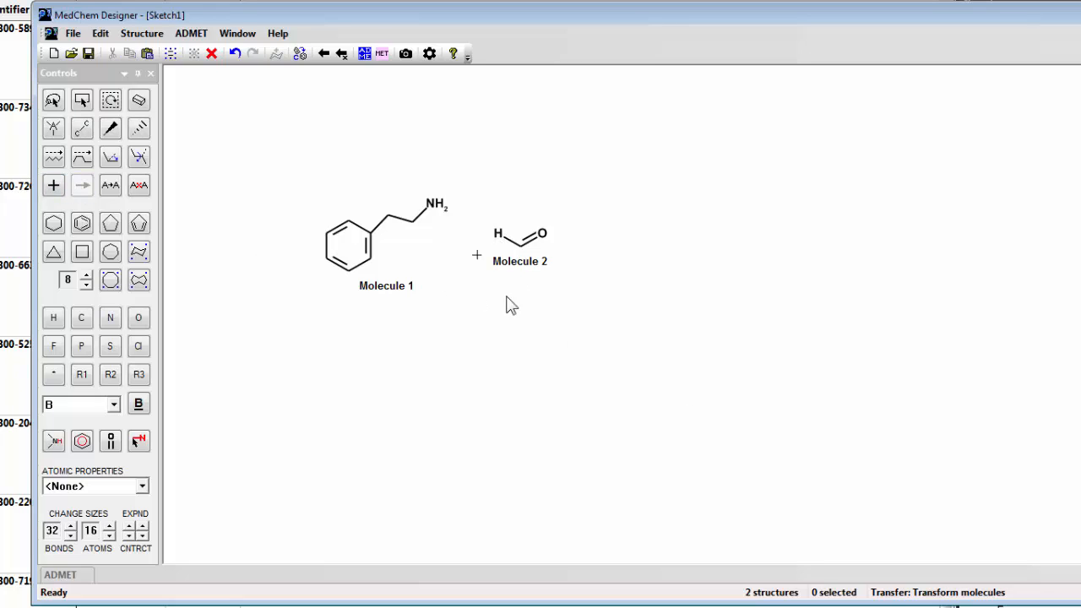
pyautogui.moveTo(589, 250); pyautogui.dragTo(685, 250)
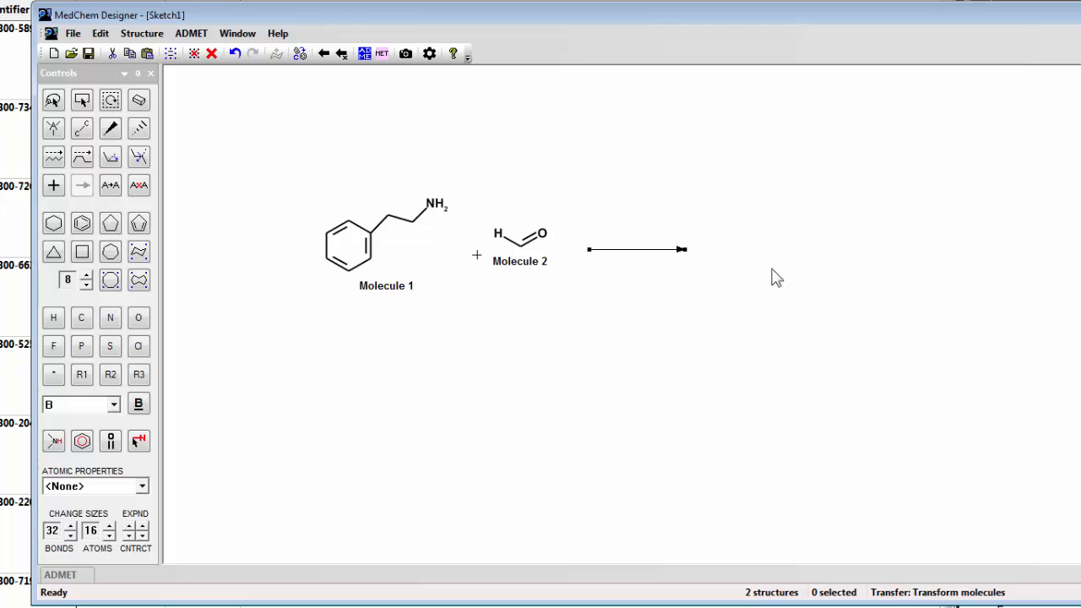
pyautogui.click(82, 223)
pyautogui.click(761, 247)
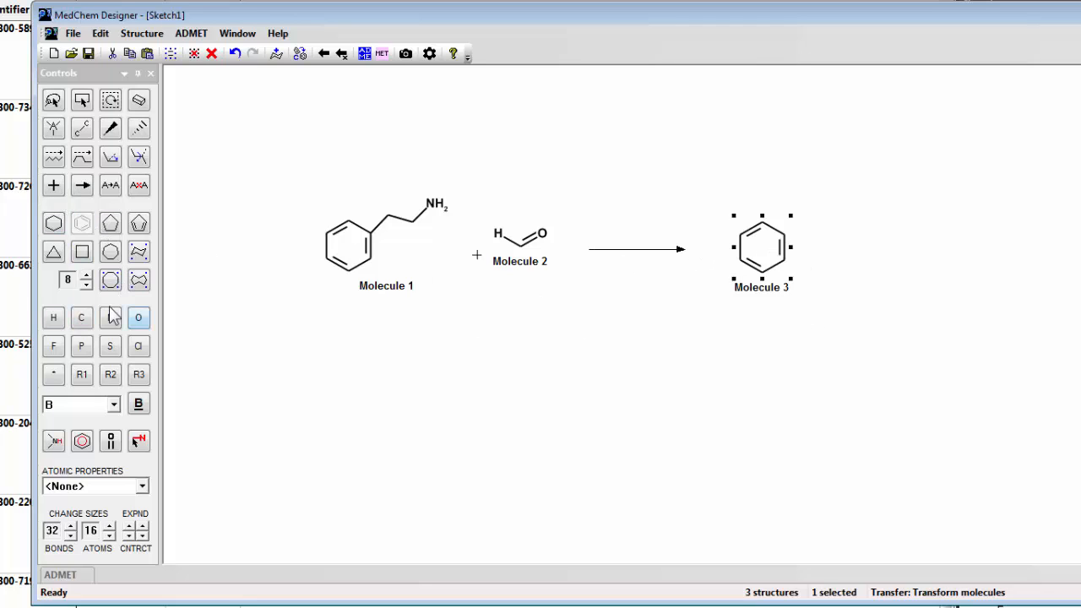
pyautogui.click(53, 221)
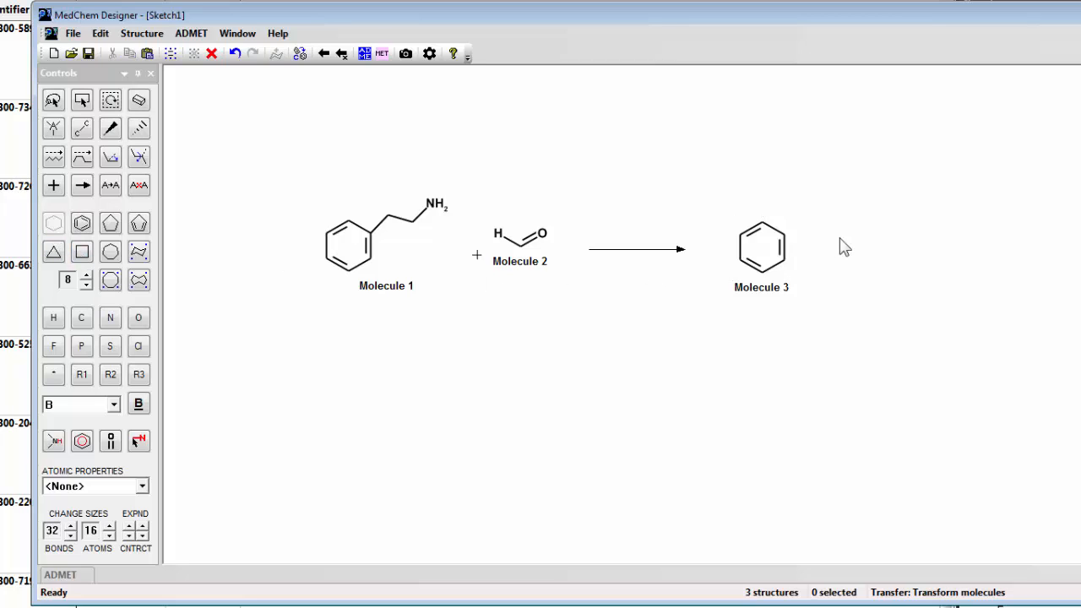
pyautogui.click(784, 254)
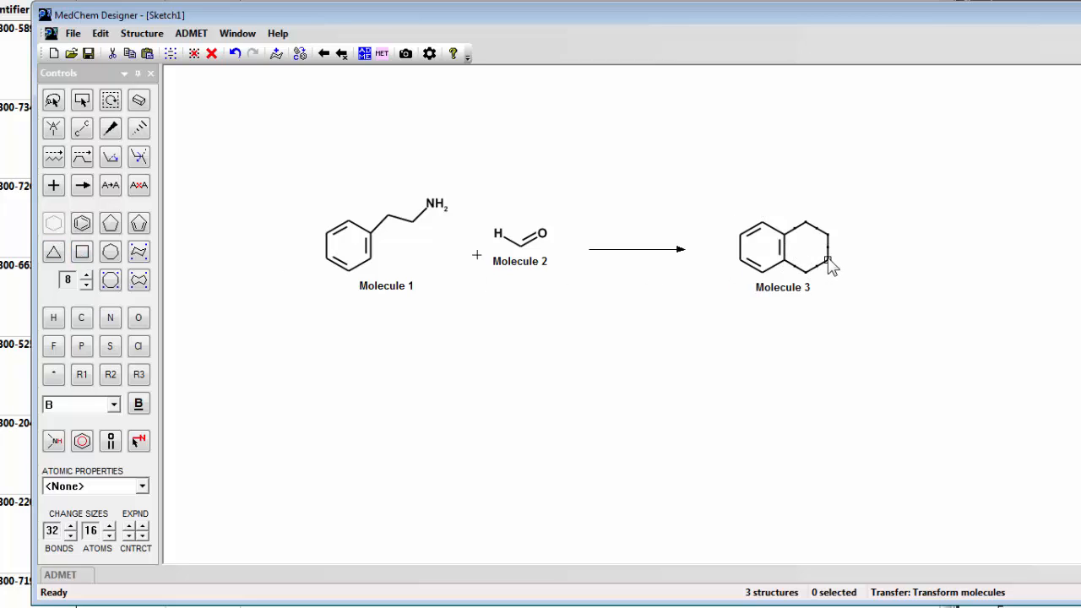
pyautogui.press('n')
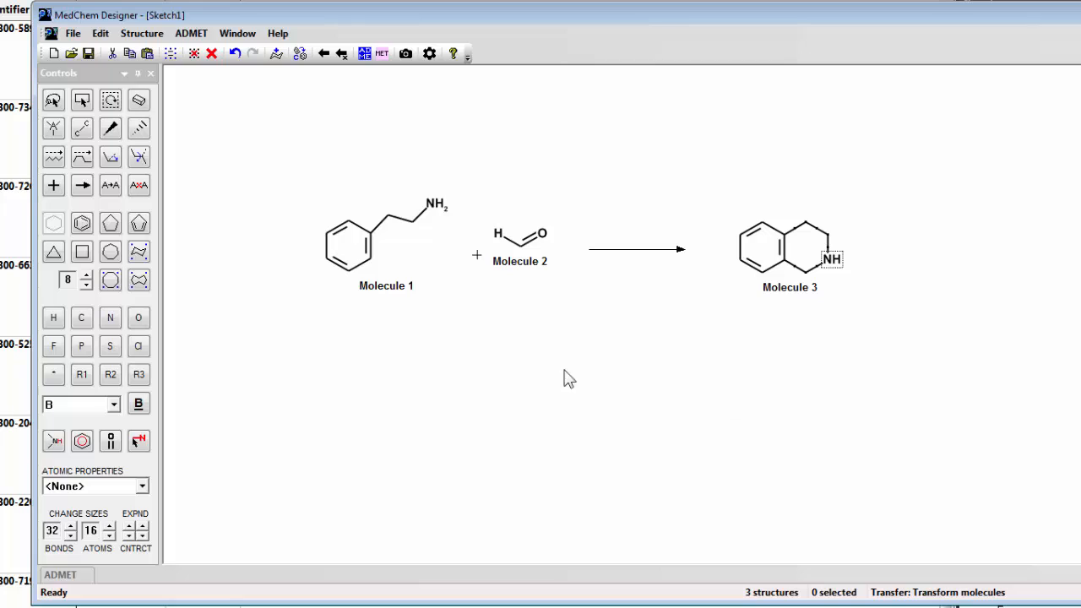
# - Select the whole reaction, space its components evenly in the horizontal direction and align them by their middles
pyautogui.click(82, 100)
pyautogui.moveTo(257, 140); pyautogui.dragTo(1023, 414)
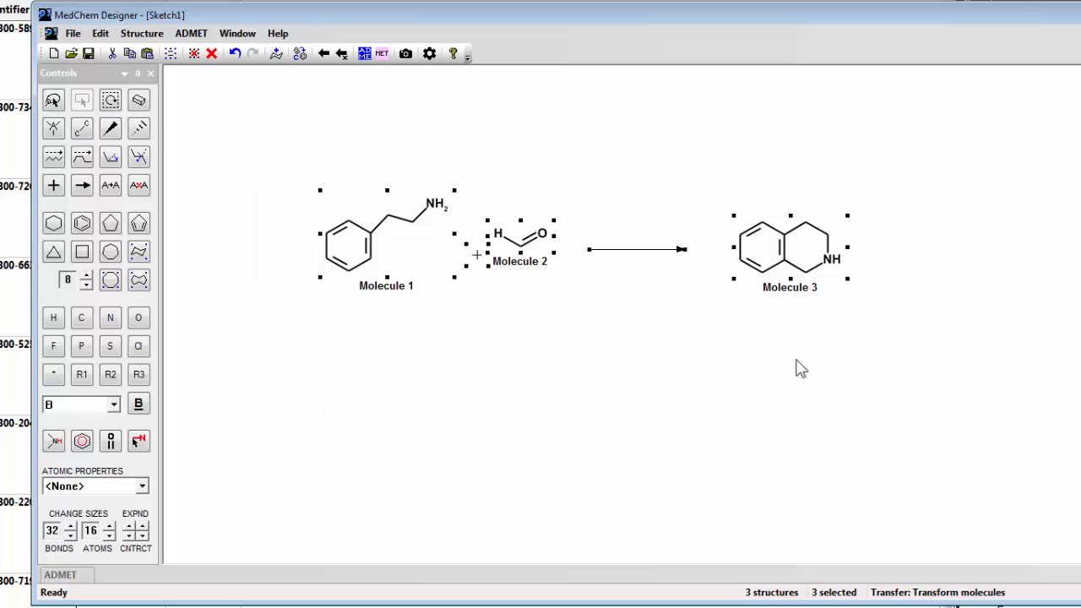
pyautogui.click(142, 32)
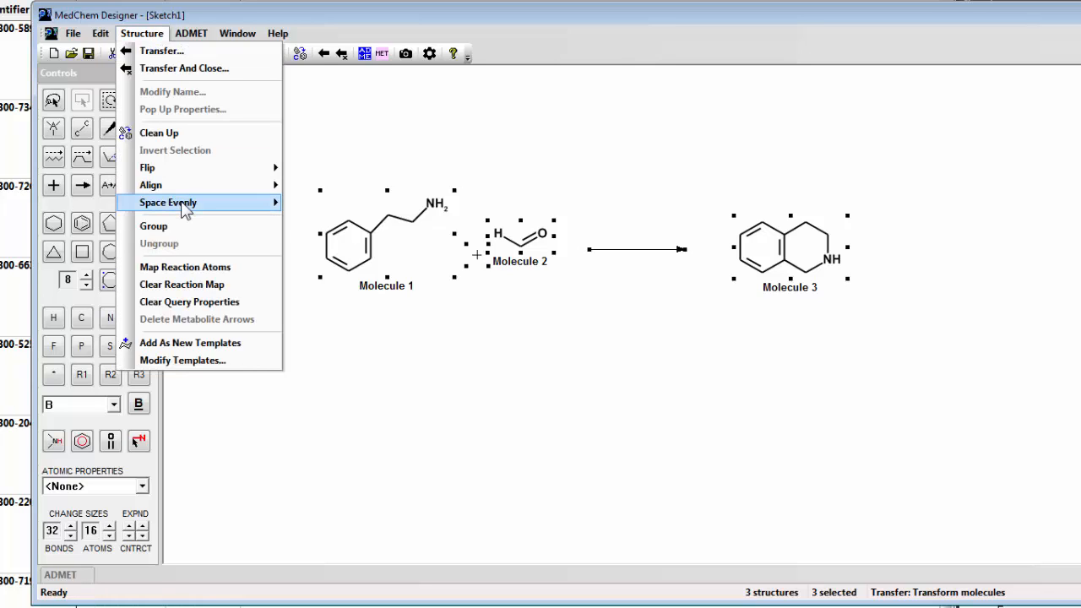
pyautogui.moveTo(185, 210)
pyautogui.click(309, 203)
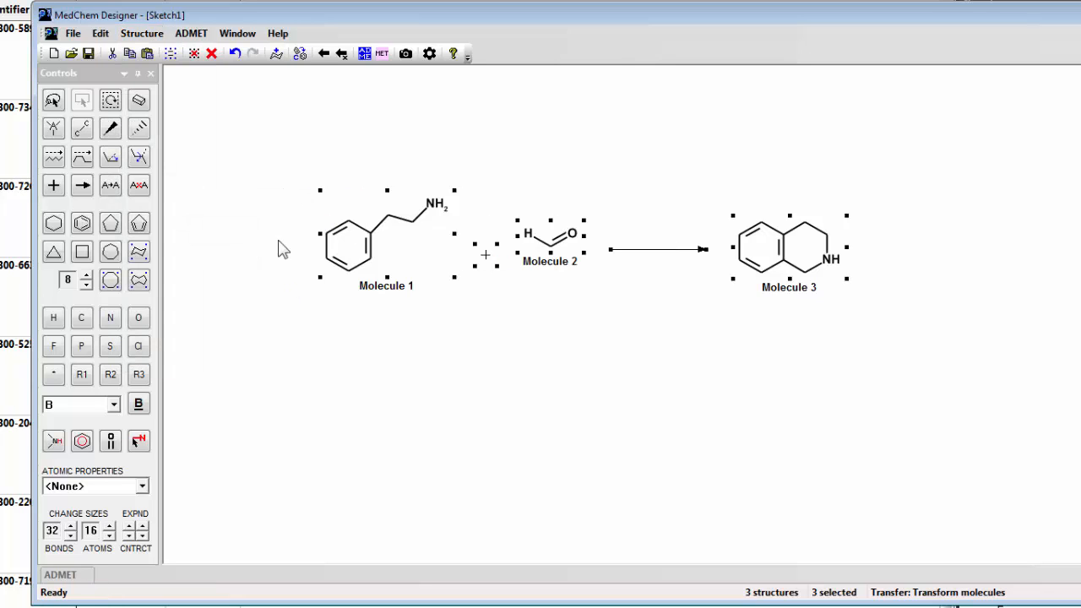
pyautogui.click(142, 34)
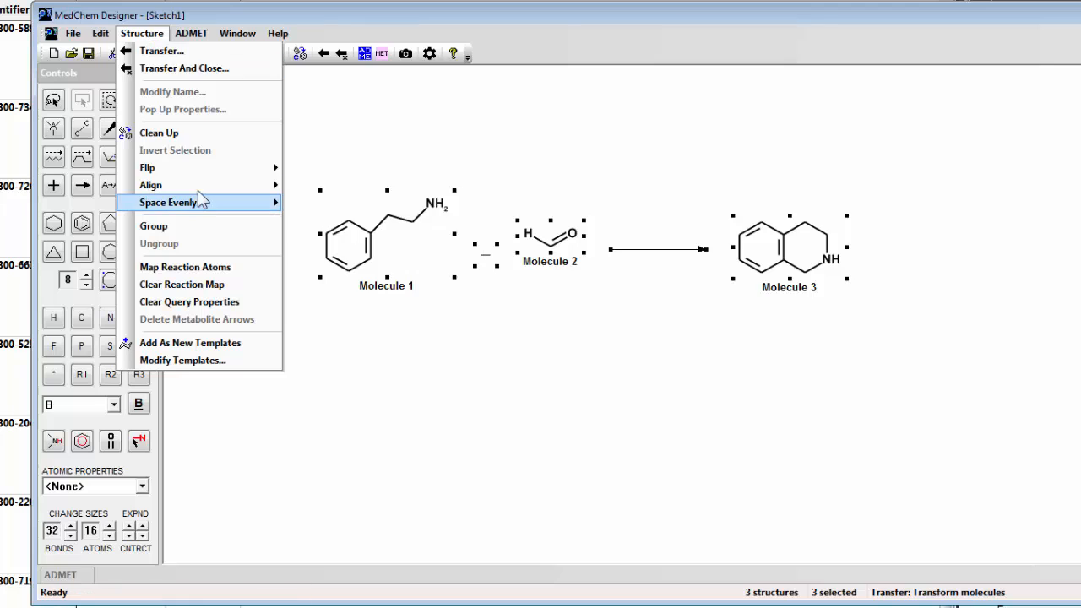
pyautogui.moveTo(199, 186)
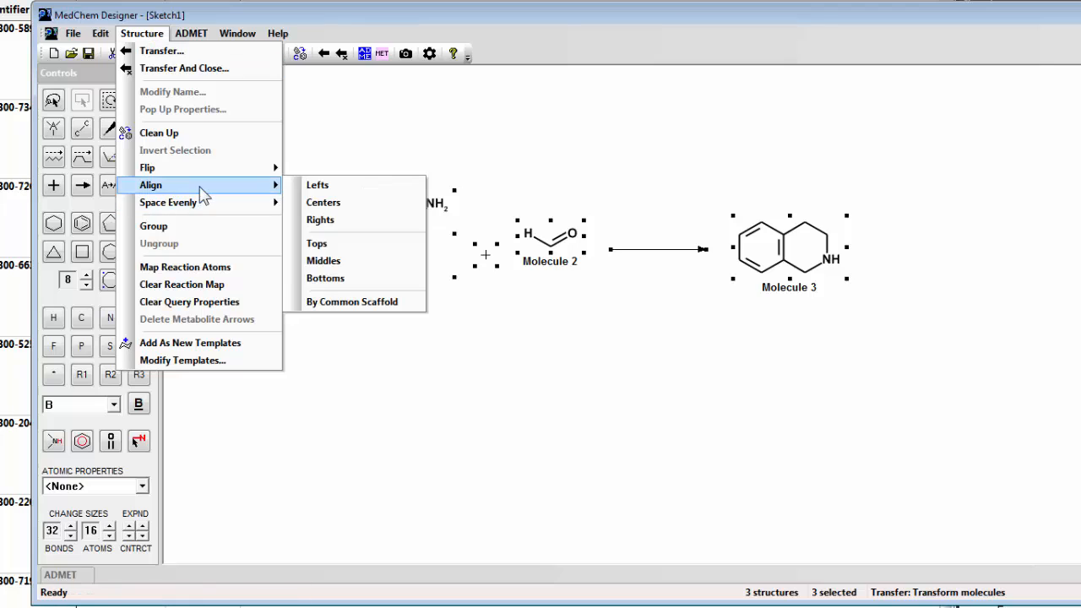
pyautogui.click(324, 261)
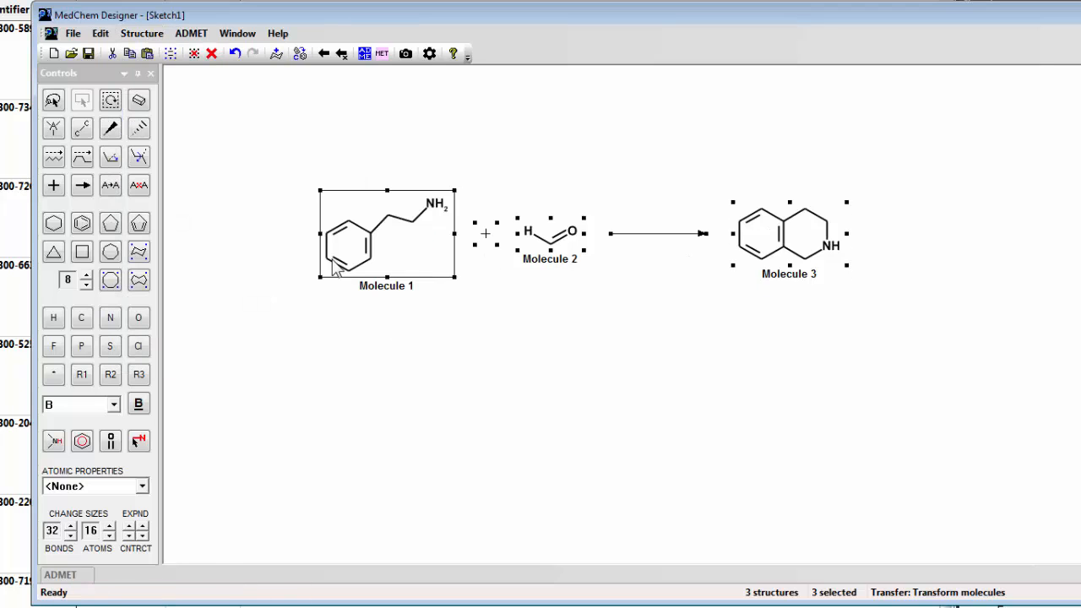
# - Map the ten reactant atoms to their product atoms, starting with the aldehyde carbon, and transfer the reaction to the Transform molecules dialog
pyautogui.click(113, 191)
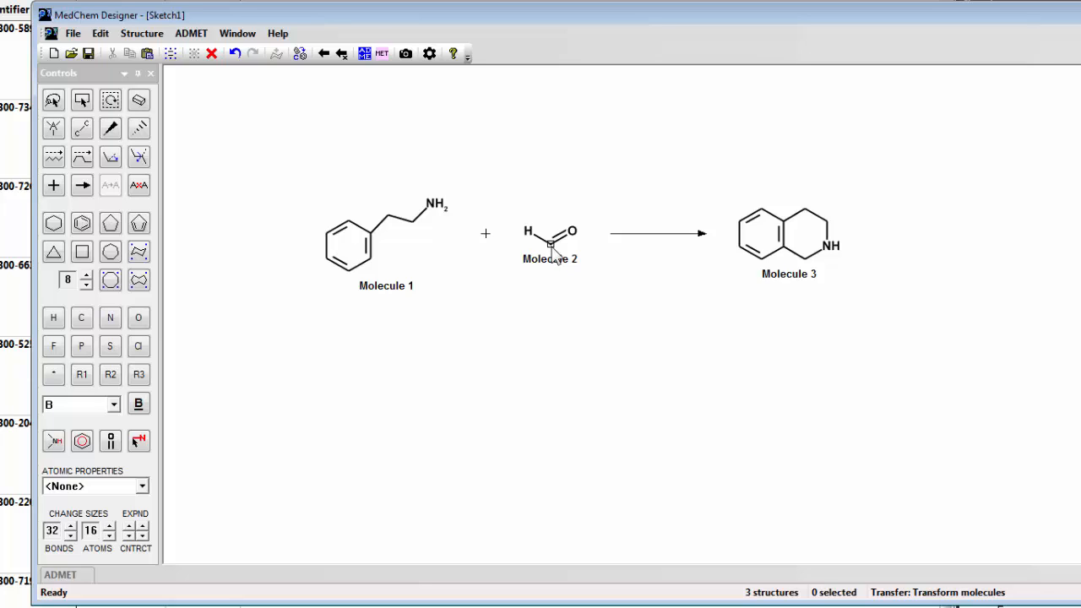
pyautogui.moveTo(551, 245); pyautogui.dragTo(803, 259)
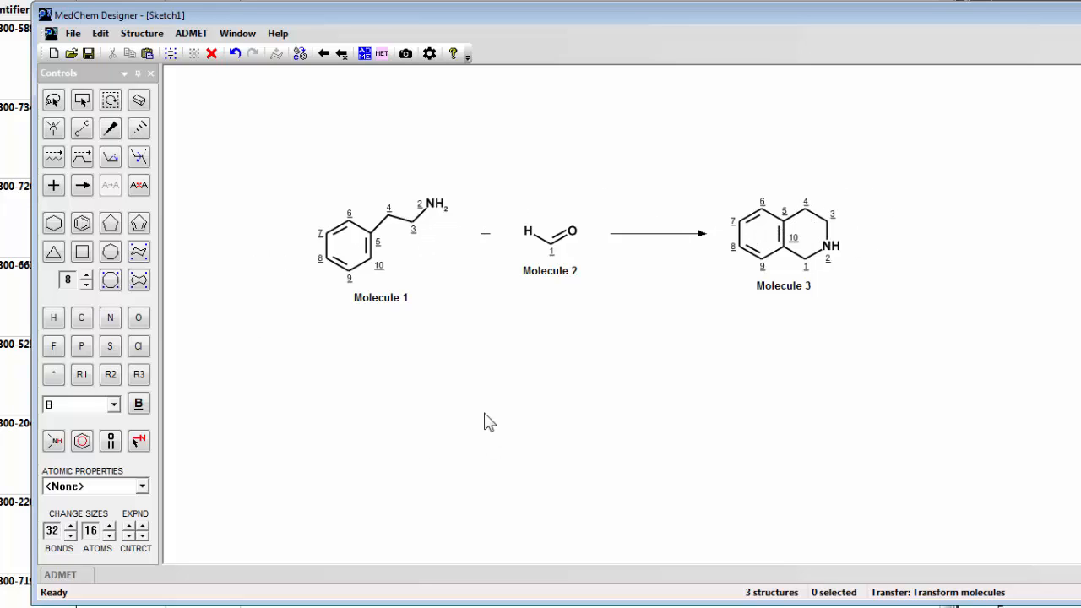
pyautogui.click(341, 55)
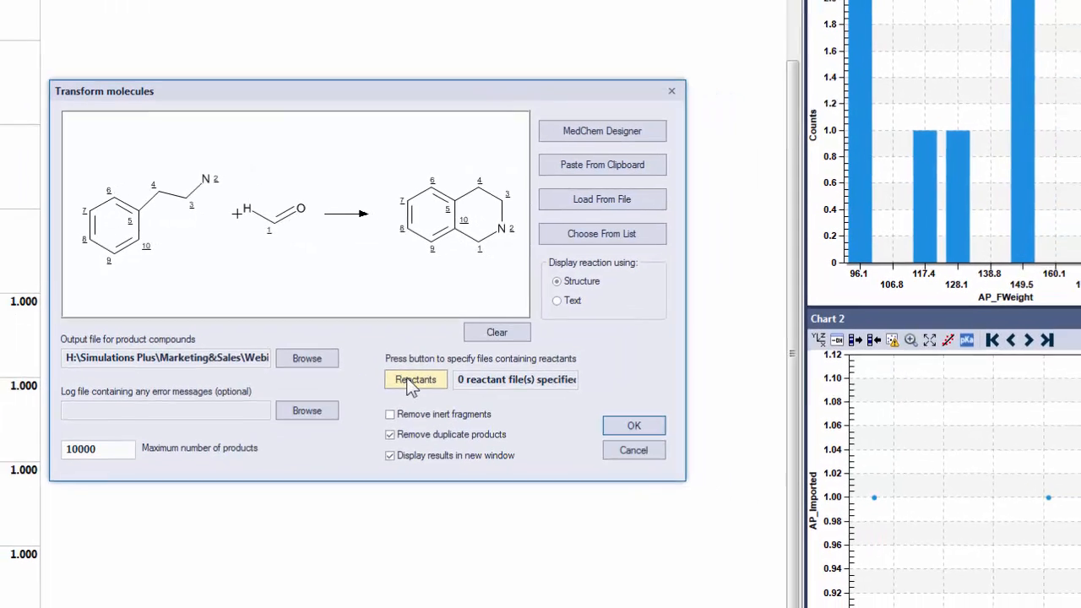
# - Specify the CTK file phenethylamines_6.ctk as the source of Reactant 1 for the reaction
pyautogui.click(411, 382)
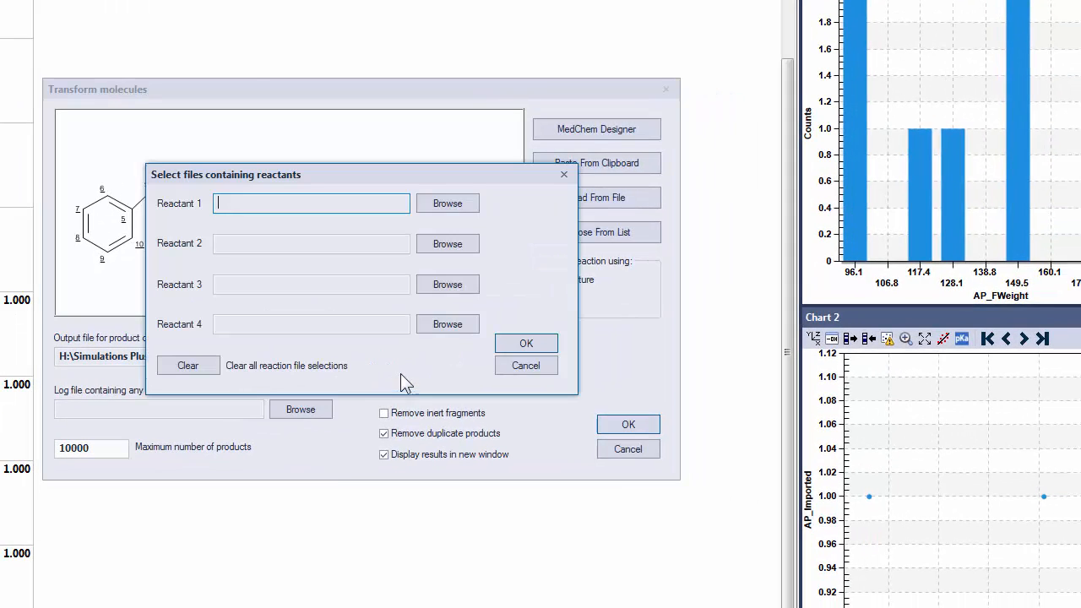
pyautogui.click(447, 211)
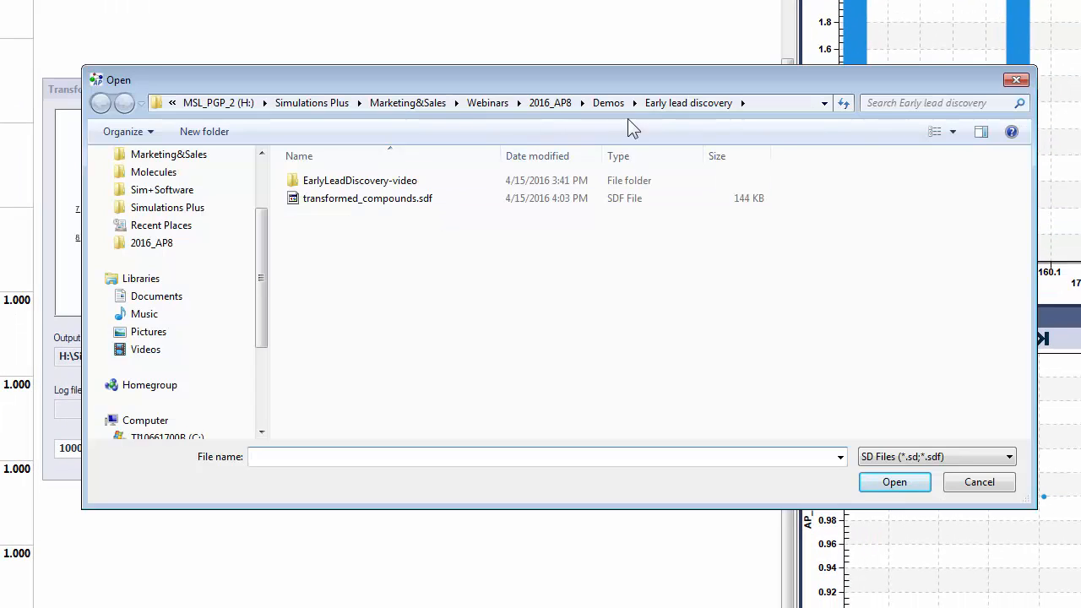
pyautogui.click(933, 457)
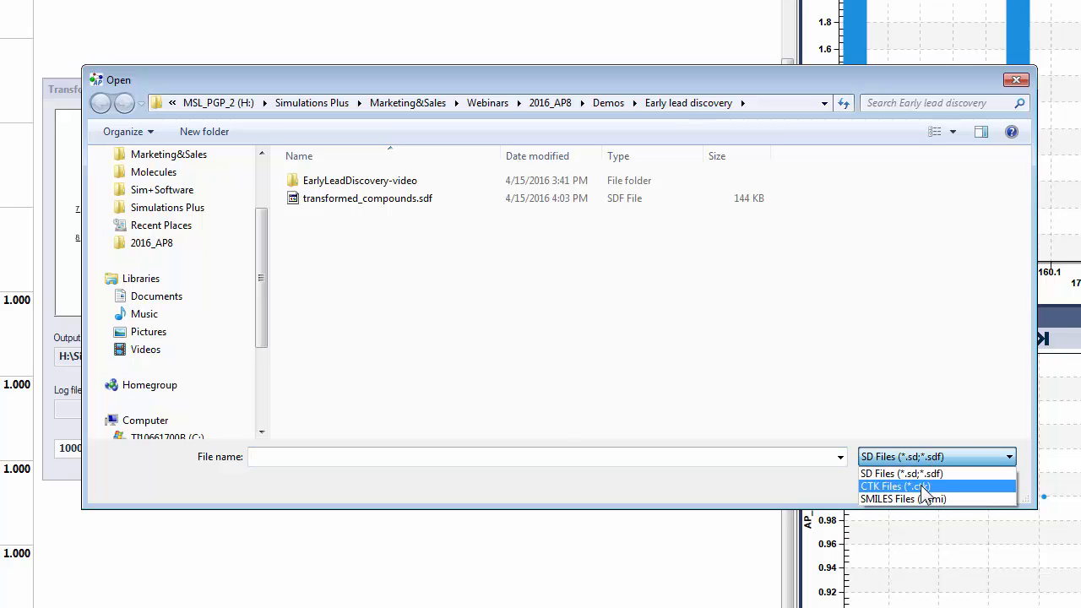
pyautogui.click(920, 485)
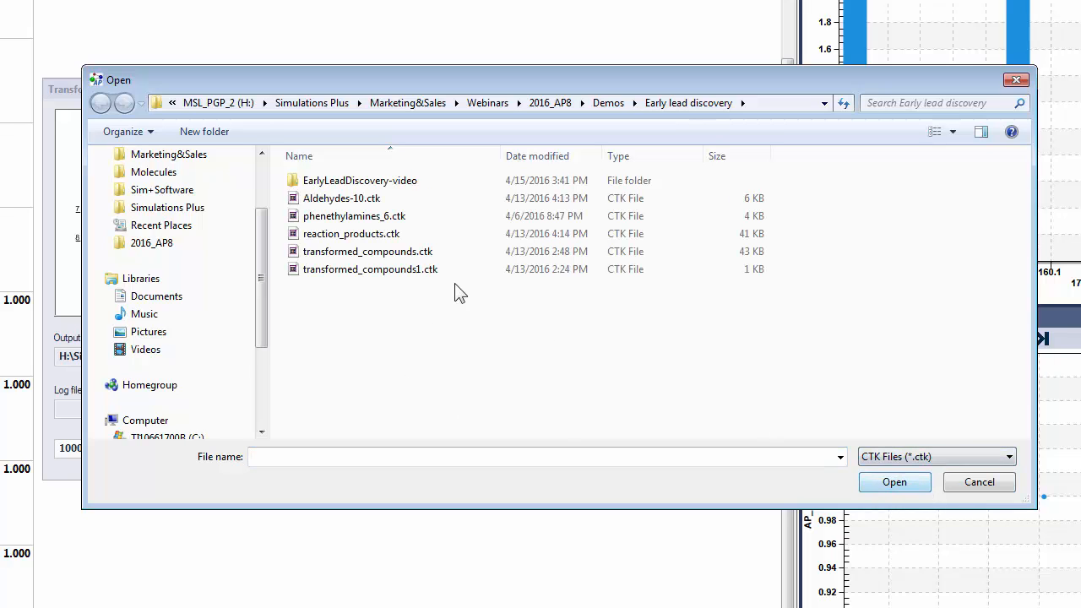
pyautogui.doubleClick(353, 221)
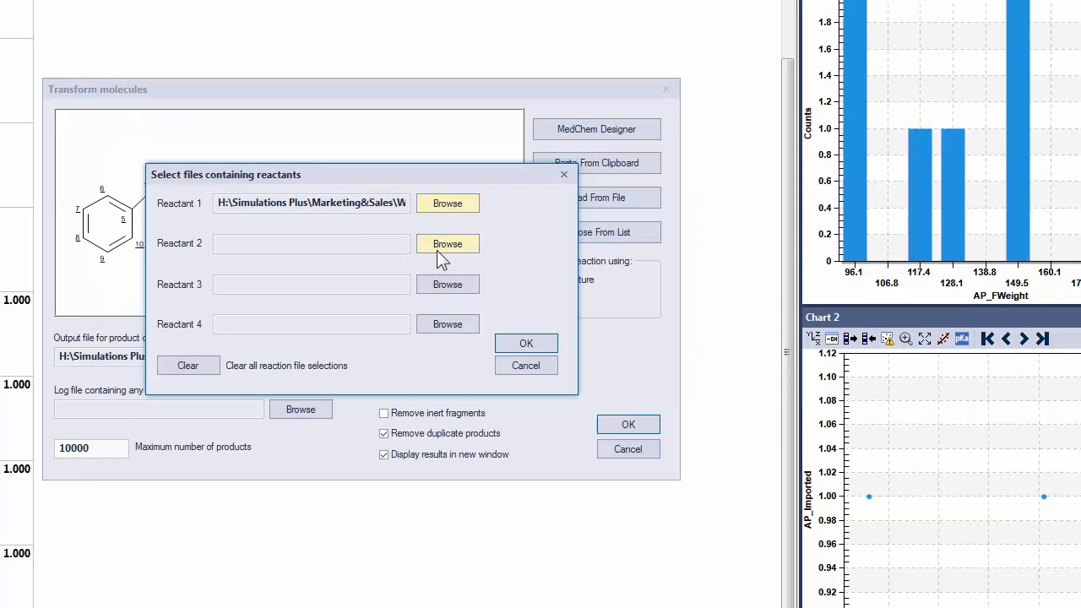
# - Assign the CTK file Aldehydes-10.ctk to Reactant 2 and accept the reactant file selections
pyautogui.click(437, 250)
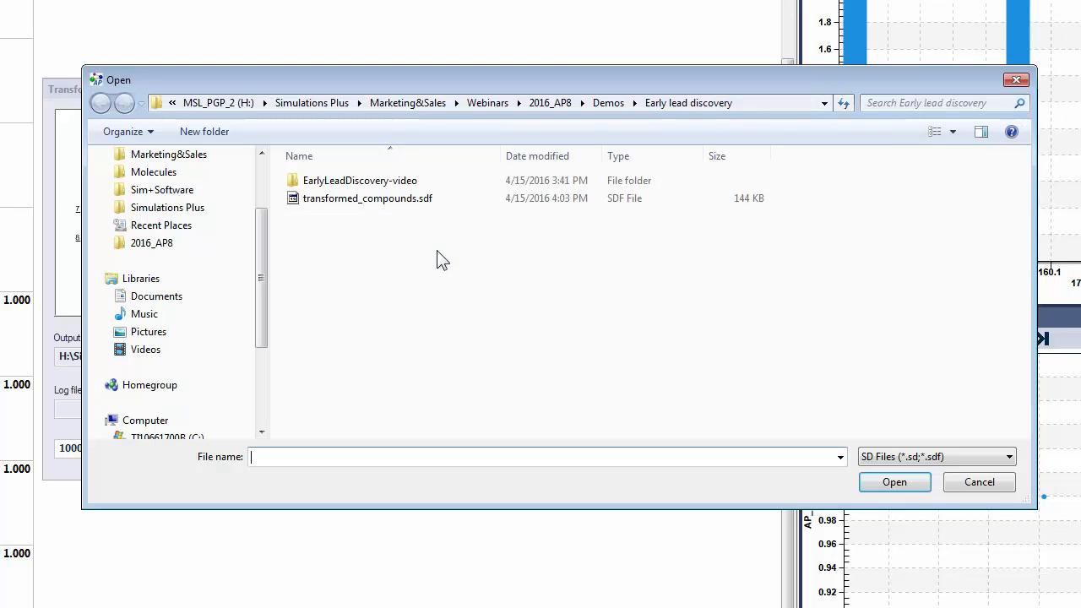
pyautogui.click(946, 458)
pyautogui.click(937, 485)
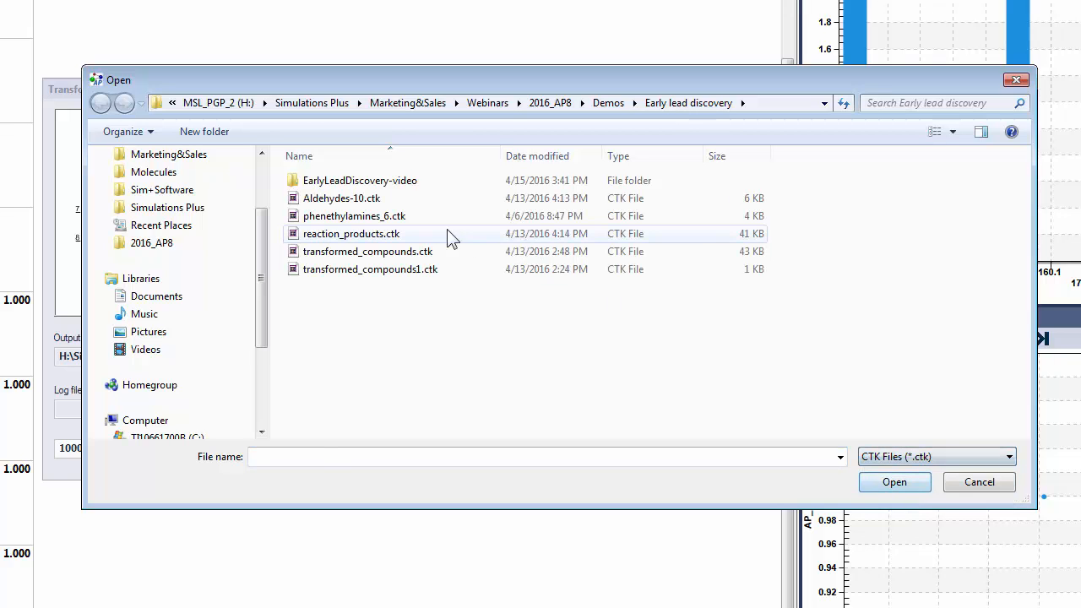
pyautogui.doubleClick(425, 200)
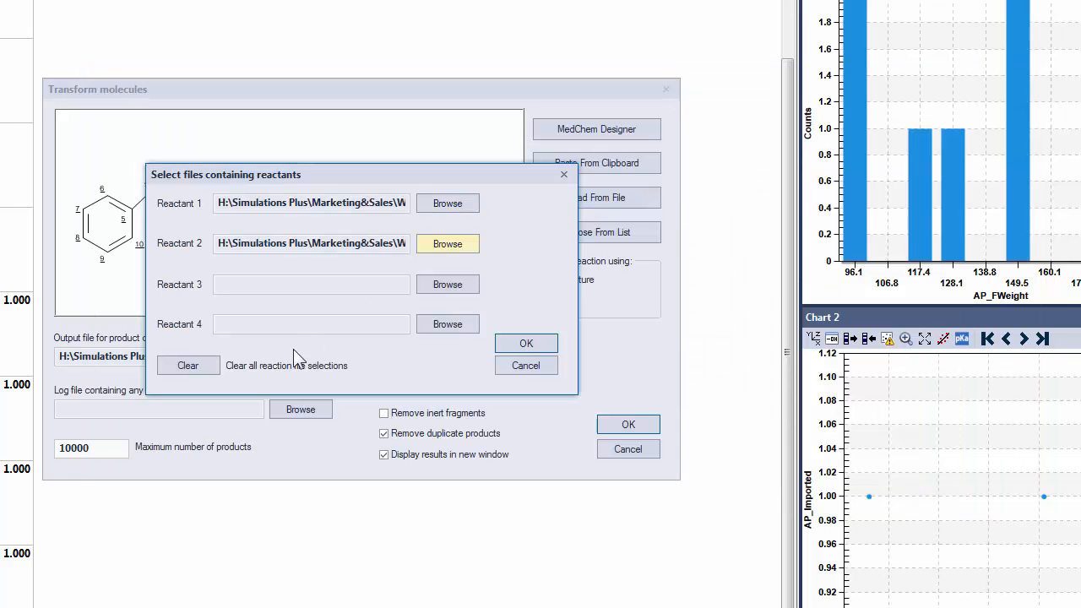
pyautogui.click(531, 344)
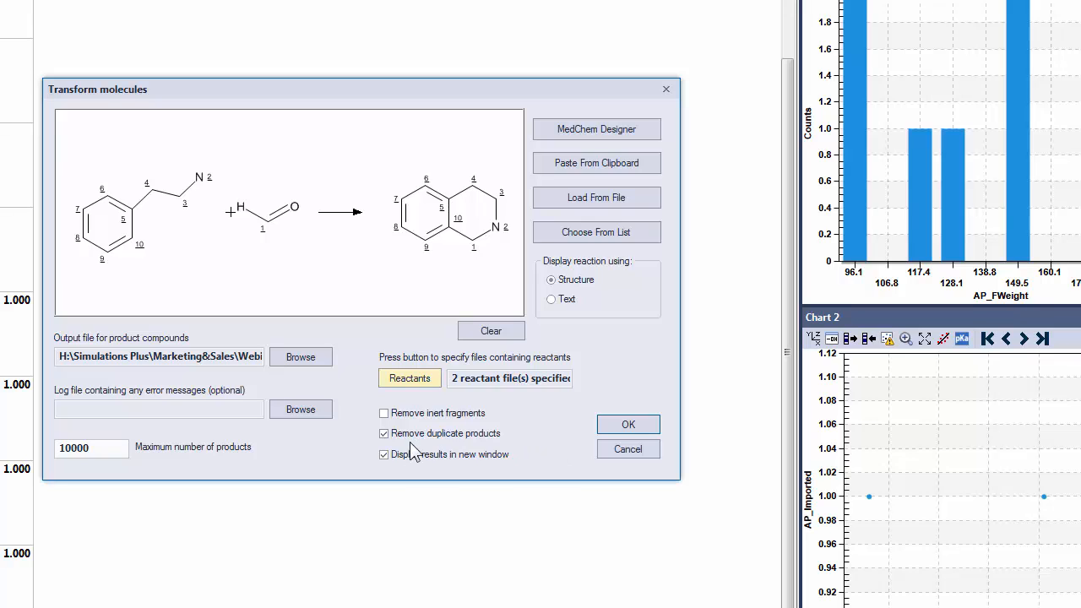
# - Run the combinatorial transformation and look through the generated product structures in the compound table
pyautogui.click(619, 424)
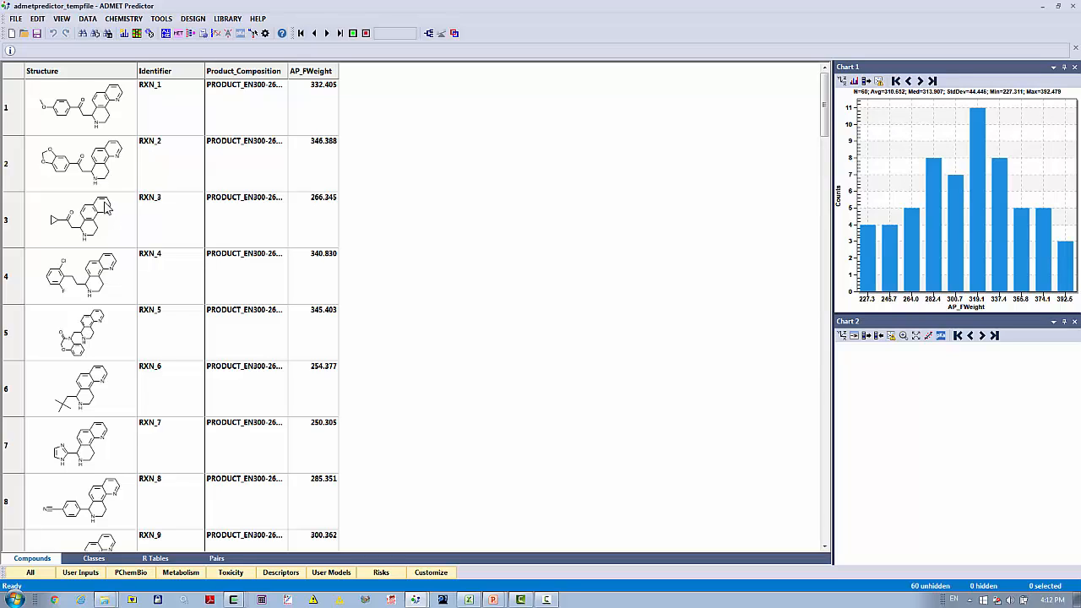
pyautogui.scroll(-4, 637, 437)
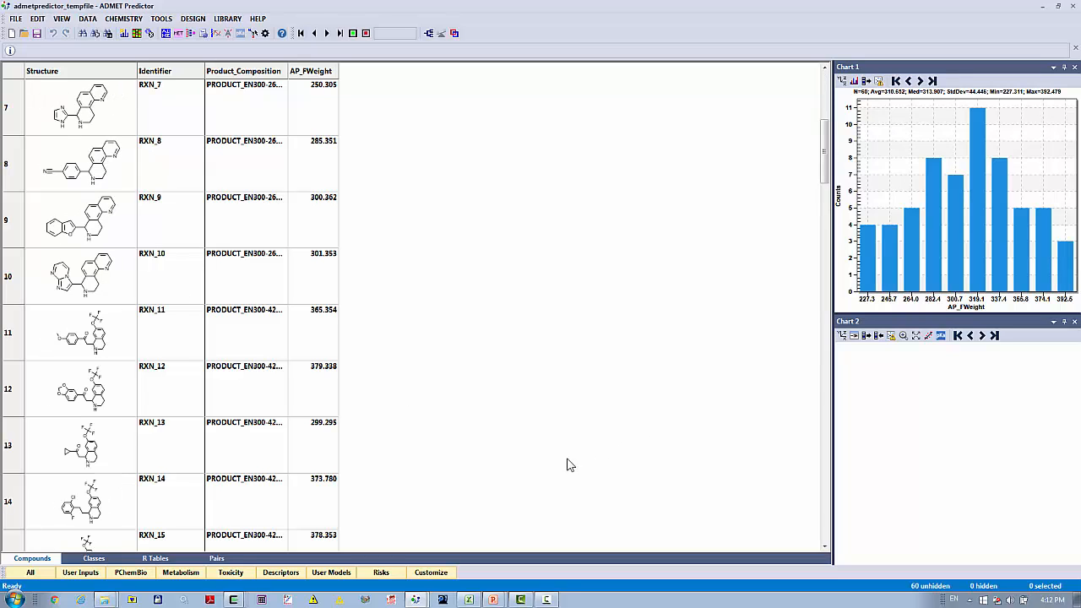
pyautogui.scroll(-4, 569, 464)
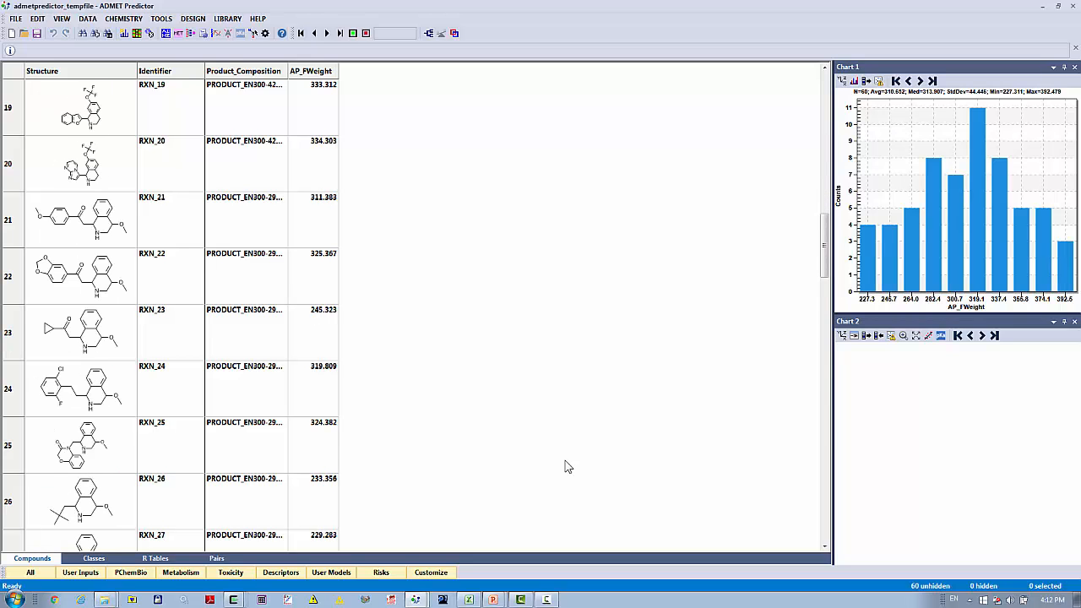
pyautogui.scroll(-7, 566, 469)
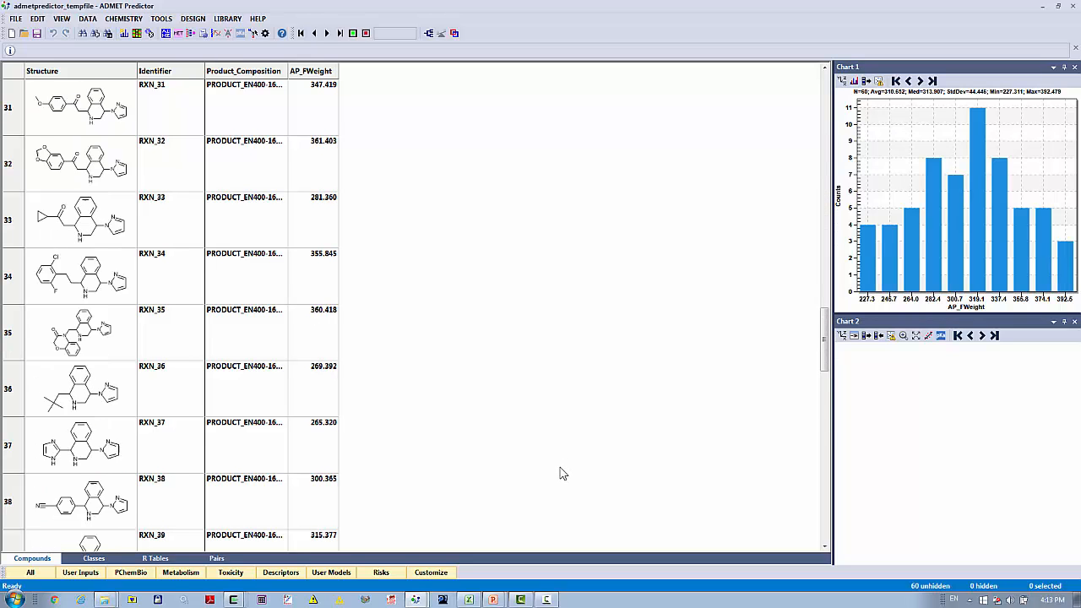